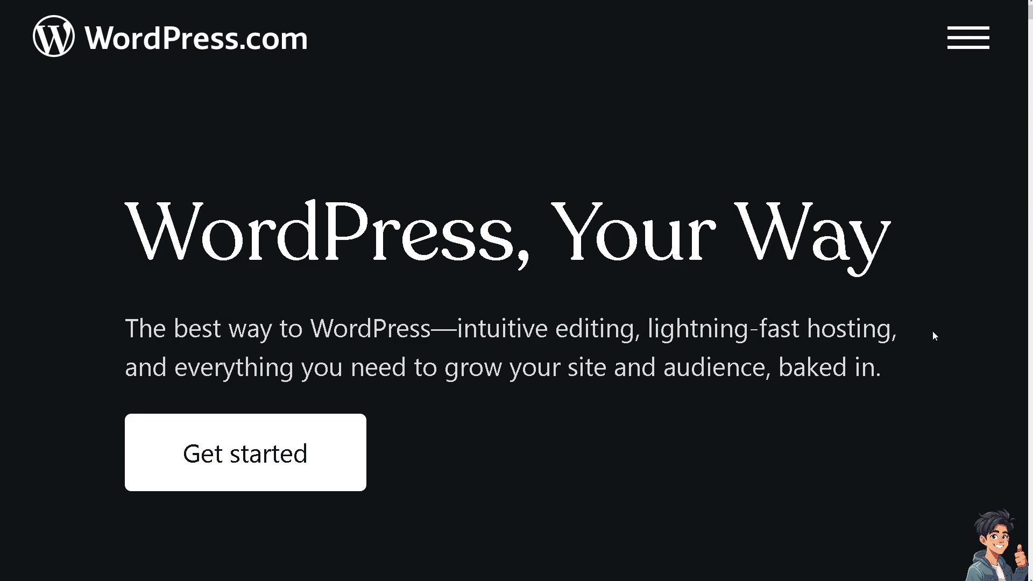
- Get started on WordPress.com, view the Domains page and open the plugins marketplace
{"action": "left_click", "coordinate": [272, 454]}
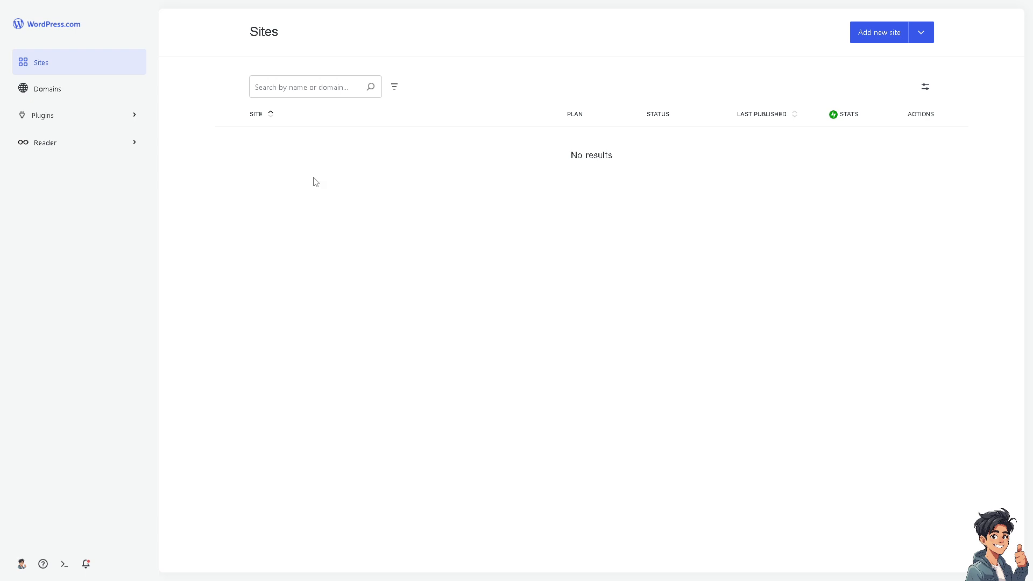
{"action": "left_click", "coordinate": [76, 91]}
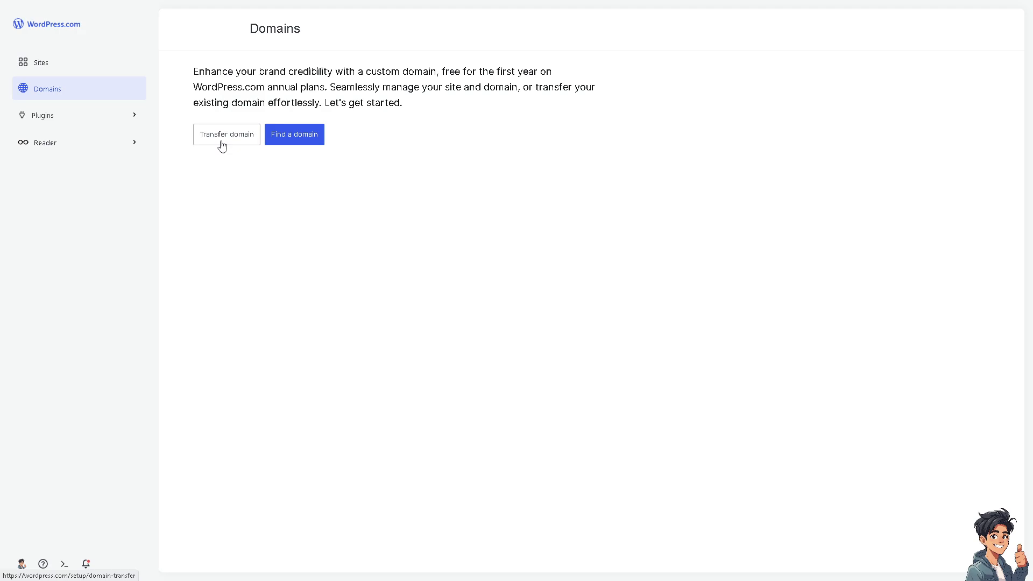
{"action": "left_click", "coordinate": [56, 122]}
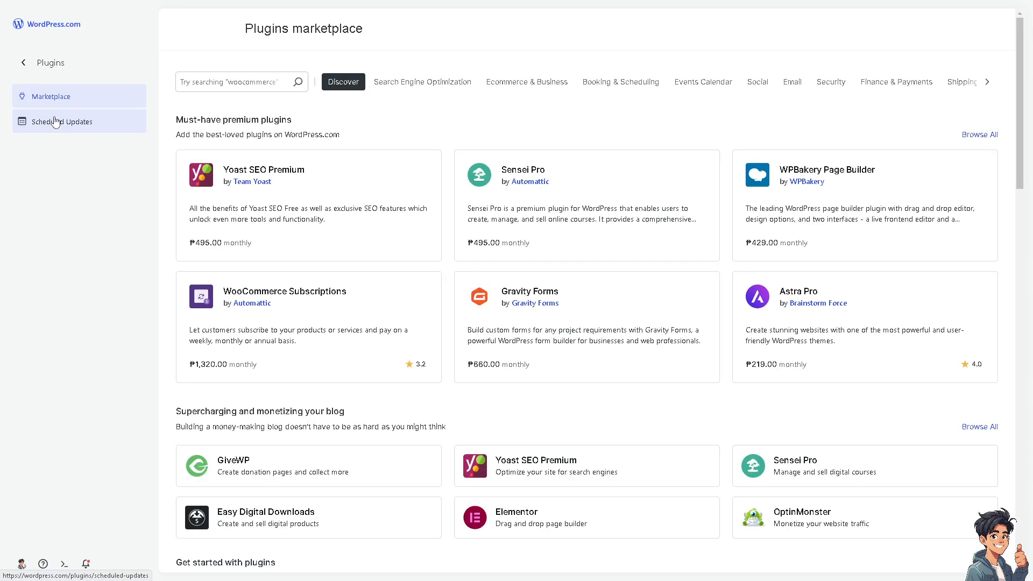
- Search the plugins marketplace for Elementor, and return to the marketplace's main page
{"action": "left_click", "coordinate": [247, 85]}
{"action": "type", "text": "Eleme"}
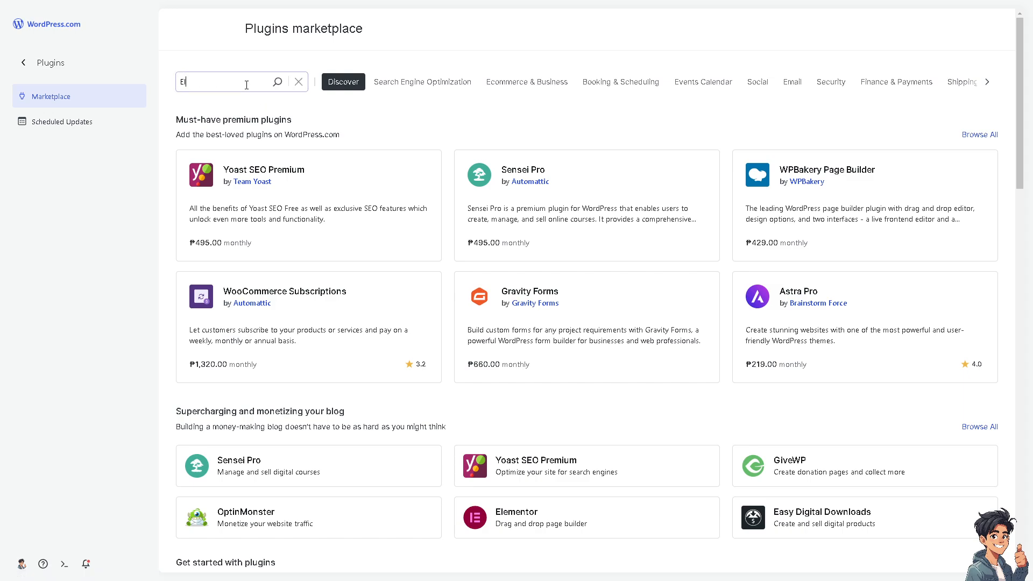
{"action": "type", "text": "ntor"}
{"action": "left_click", "coordinate": [279, 83]}
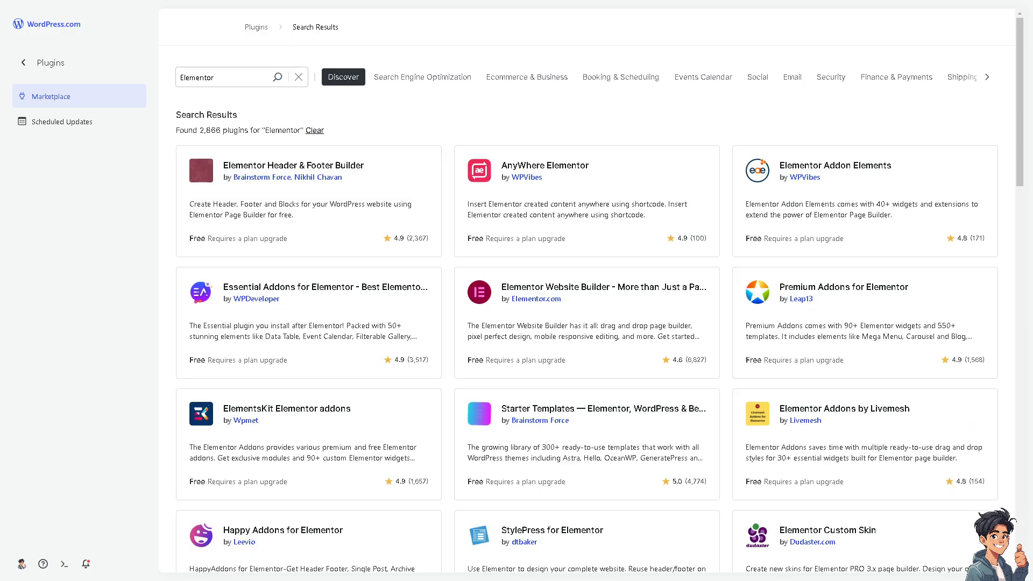
{"action": "key", "text": "alt+Left"}
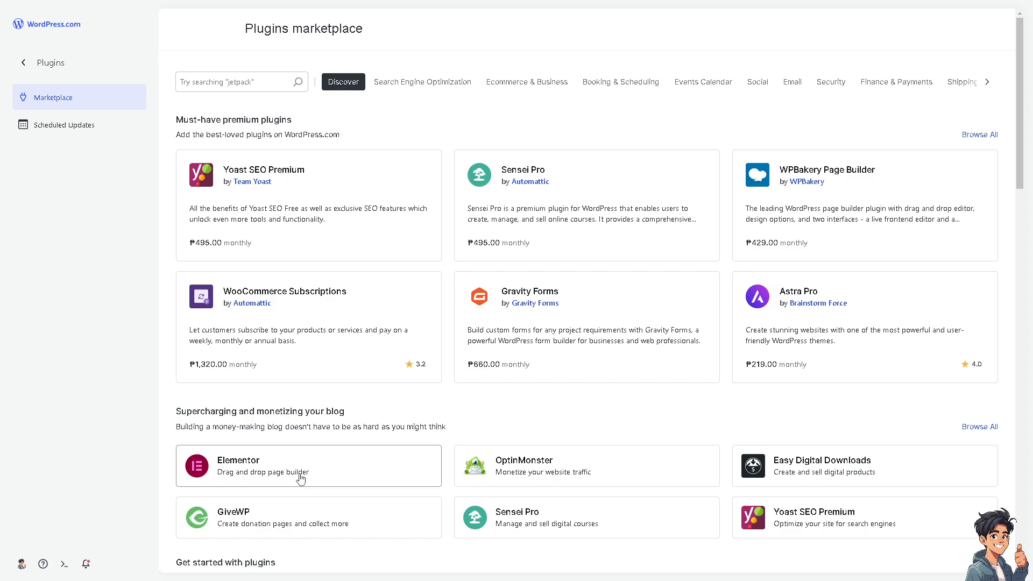
- Open the Elementor plugin's page from the blog-monetizing section, review it and get started with the plugin
{"action": "left_click", "coordinate": [230, 474]}
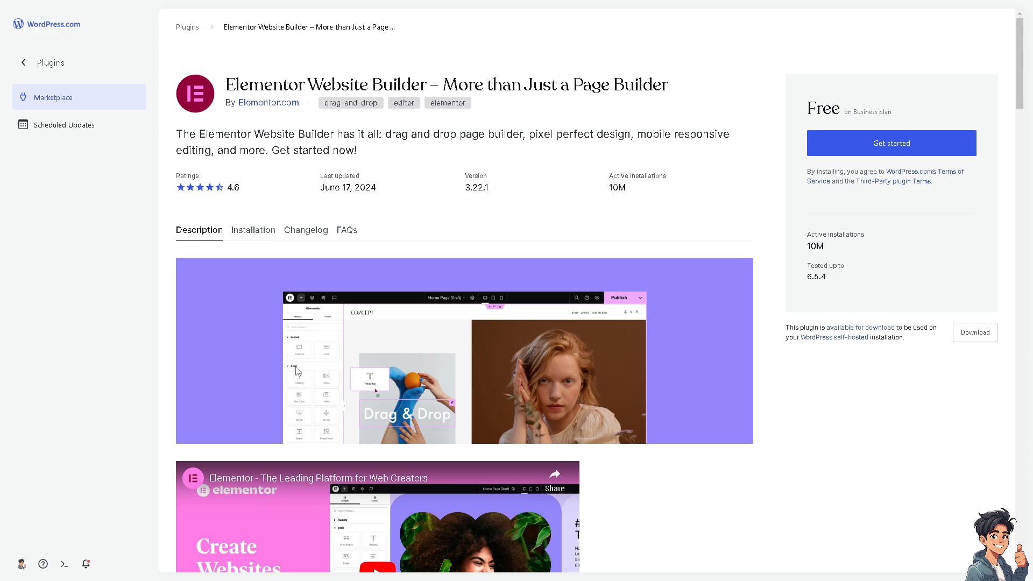
{"action": "scroll", "coordinate": [323, 357], "scroll_direction": "down", "scroll_amount": 2}
{"action": "scroll", "coordinate": [332, 355], "scroll_direction": "up", "scroll_amount": 1}
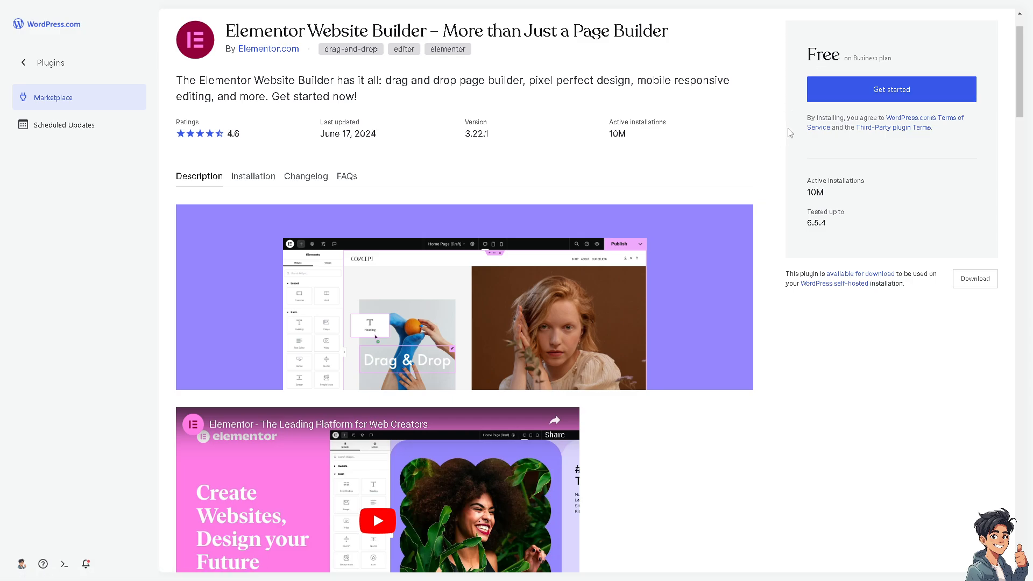
{"action": "left_click", "coordinate": [856, 91]}
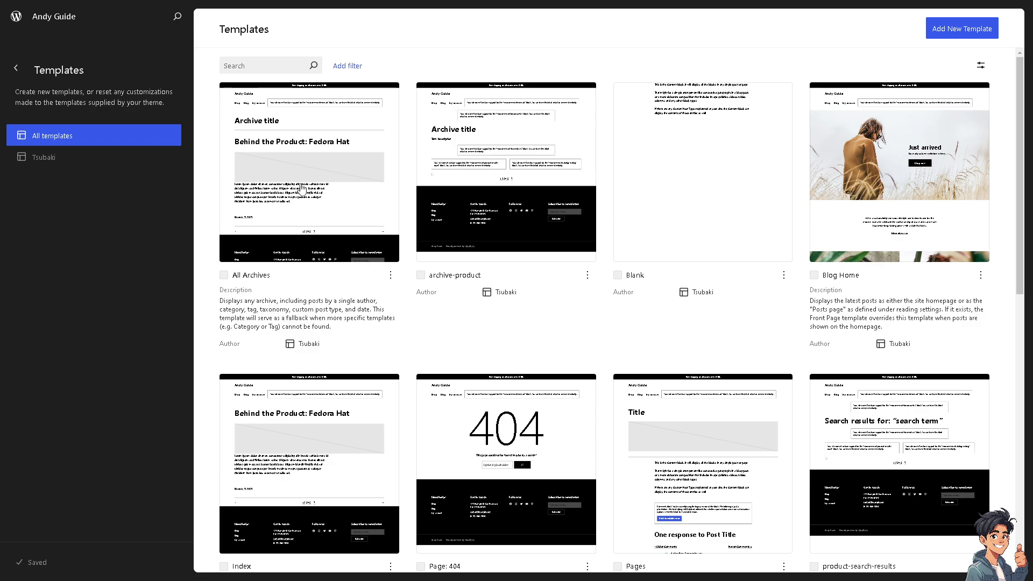
- Look through all of the site's templates and open the Page: 404 template
{"action": "scroll", "coordinate": [350, 243], "scroll_direction": "down", "scroll_amount": 2}
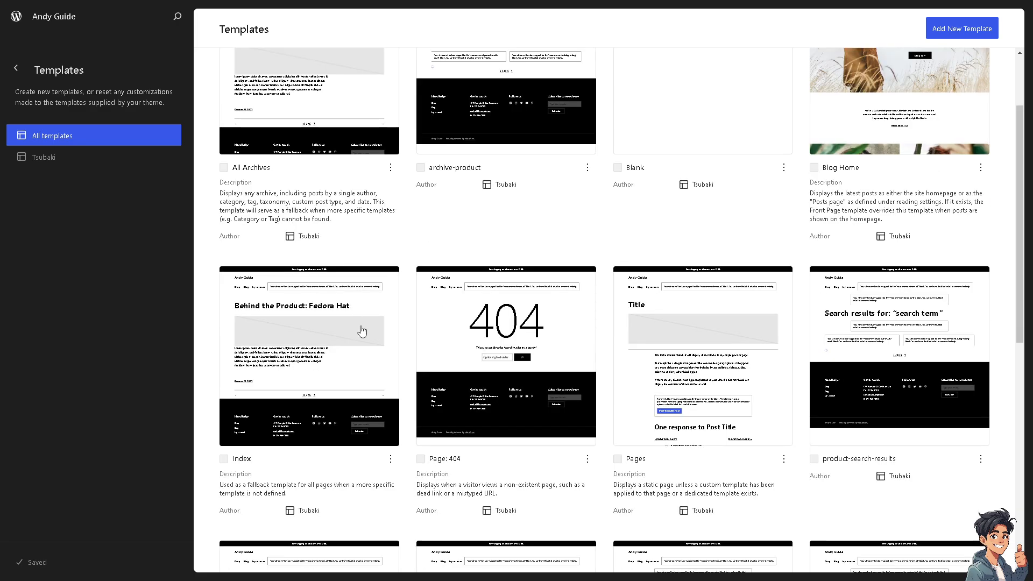
{"action": "scroll", "coordinate": [362, 331], "scroll_direction": "up", "scroll_amount": 2}
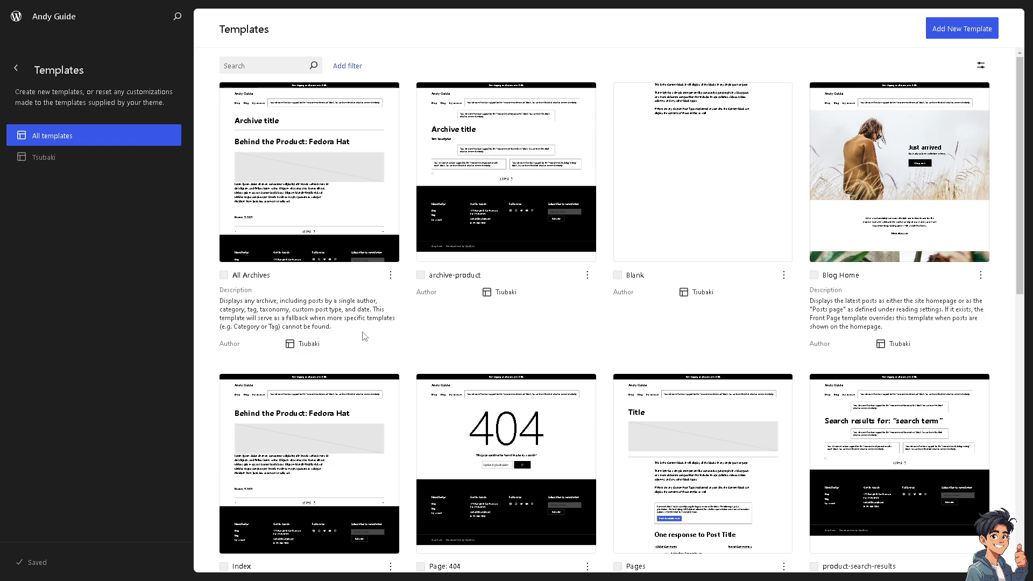
{"action": "scroll", "coordinate": [650, 353], "scroll_direction": "down", "scroll_amount": 3}
{"action": "scroll", "coordinate": [651, 353], "scroll_direction": "down", "scroll_amount": 5}
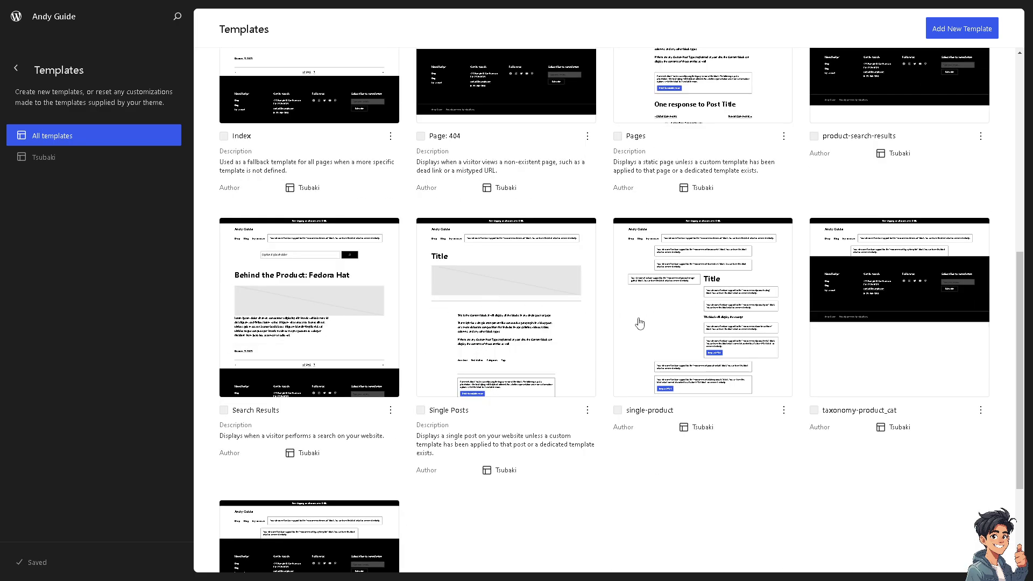
{"action": "scroll", "coordinate": [481, 311], "scroll_direction": "down", "scroll_amount": 2}
{"action": "scroll", "coordinate": [501, 323], "scroll_direction": "up", "scroll_amount": 3}
{"action": "scroll", "coordinate": [587, 321], "scroll_direction": "up", "scroll_amount": 7}
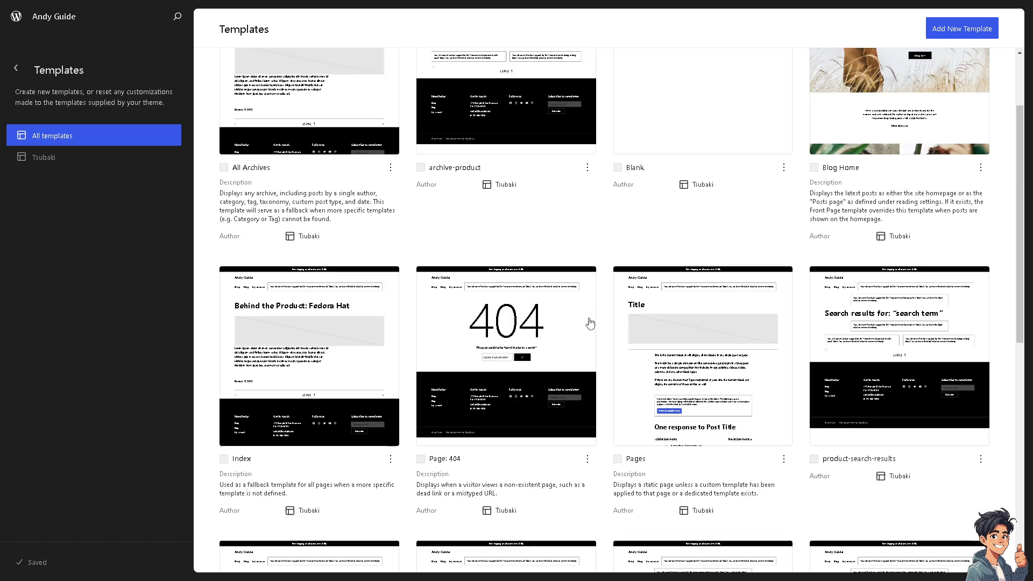
{"action": "scroll", "coordinate": [501, 333], "scroll_direction": "down", "scroll_amount": 2}
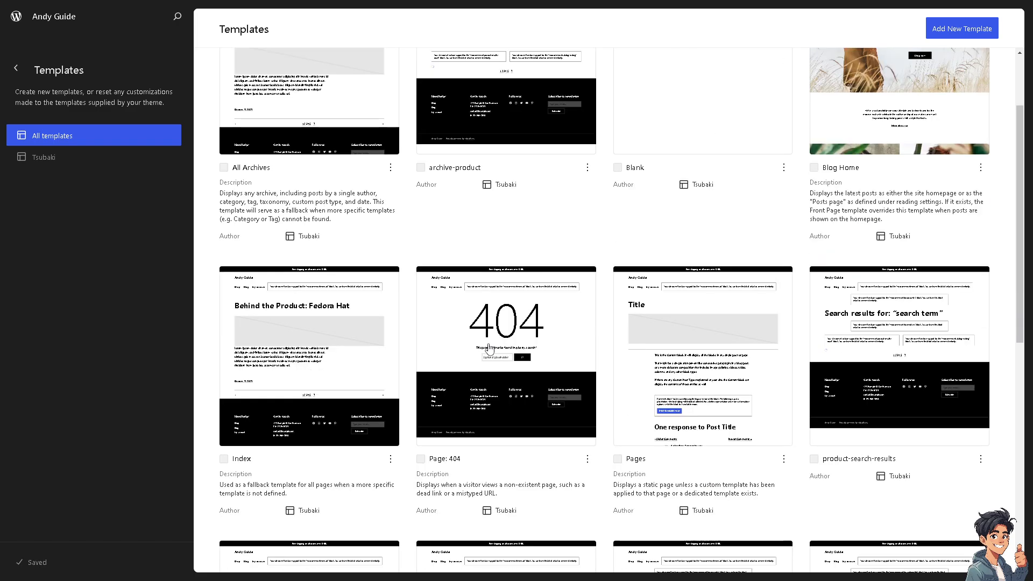
{"action": "left_click", "coordinate": [451, 326]}
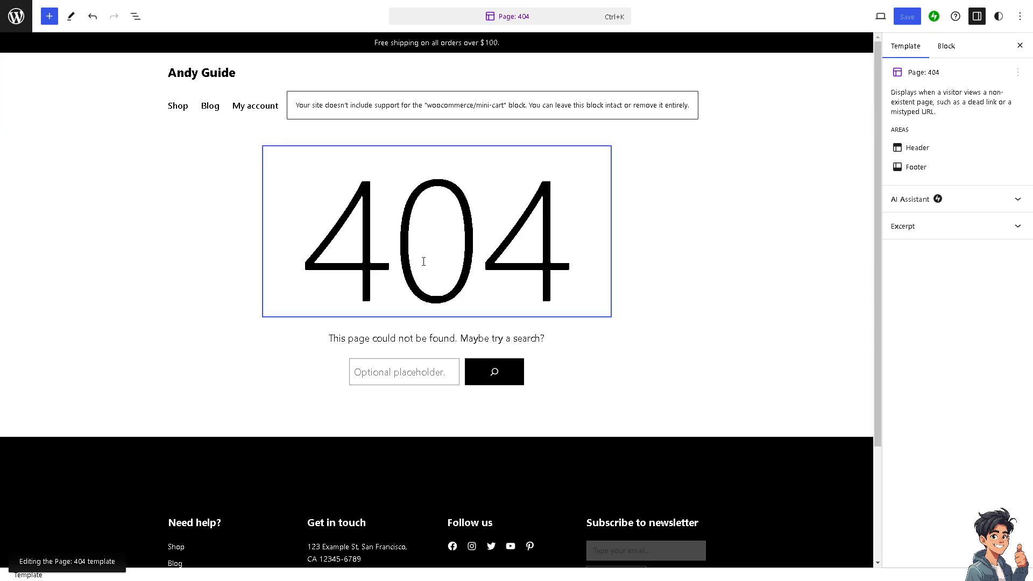
- Inspect the block settings of the 404 heading and its surrounding group
{"action": "left_click", "coordinate": [437, 247]}
{"action": "left_click", "coordinate": [690, 244]}
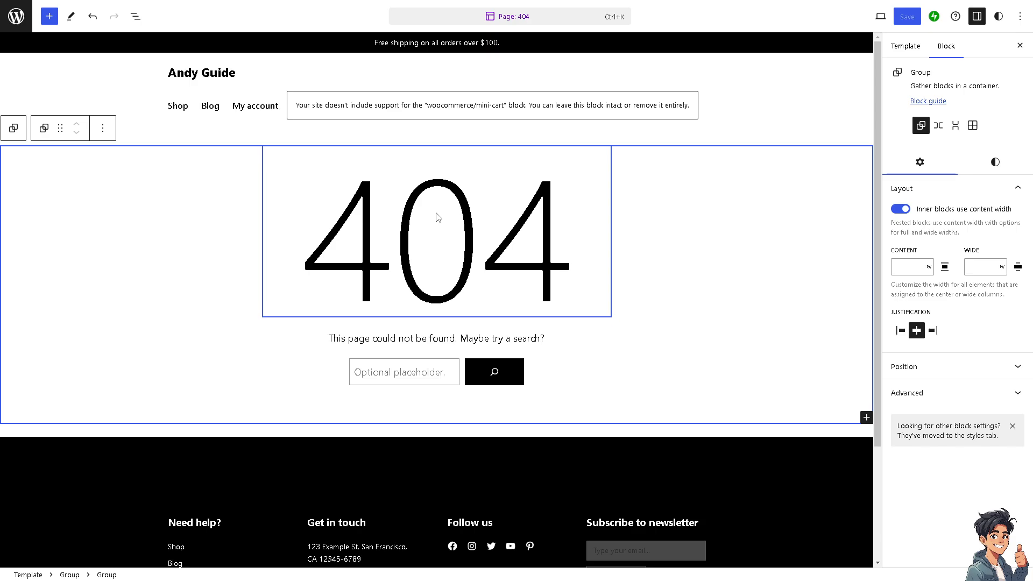
{"action": "left_click", "coordinate": [470, 264]}
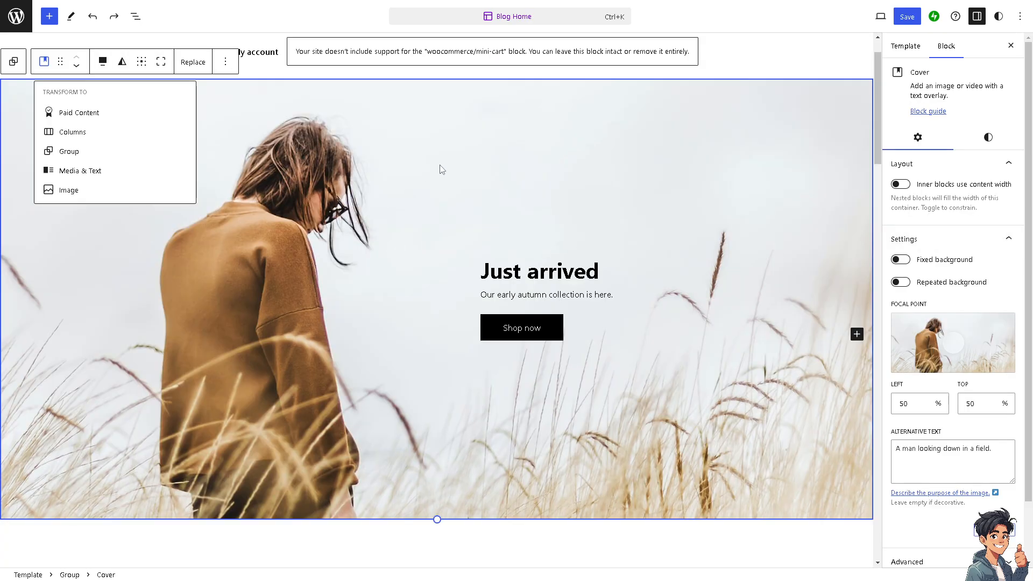
{"action": "left_click", "coordinate": [440, 168]}
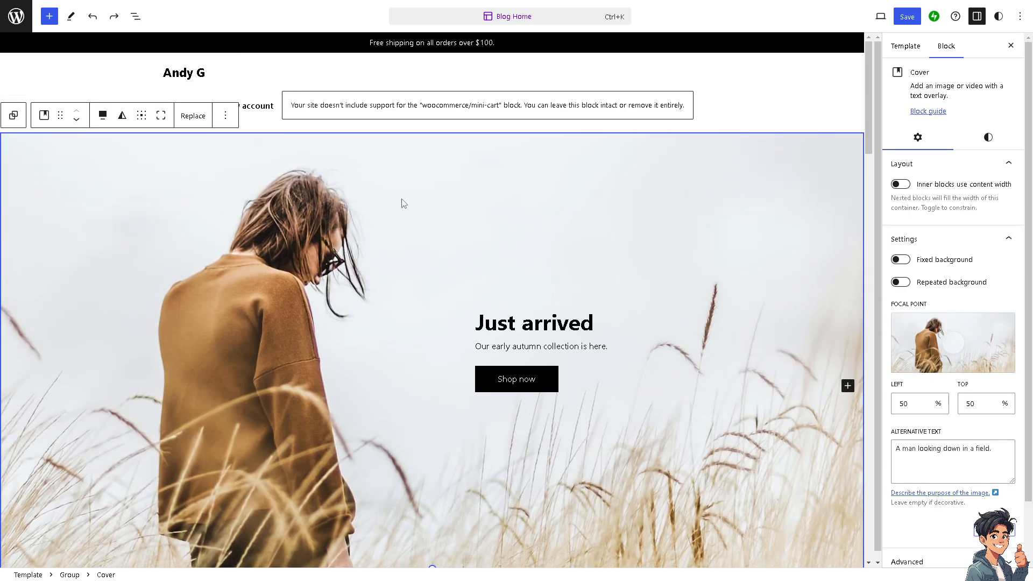
- Complete the site title in the Blog Home template's header as "Andy Guide"
{"action": "double_click", "coordinate": [206, 74]}
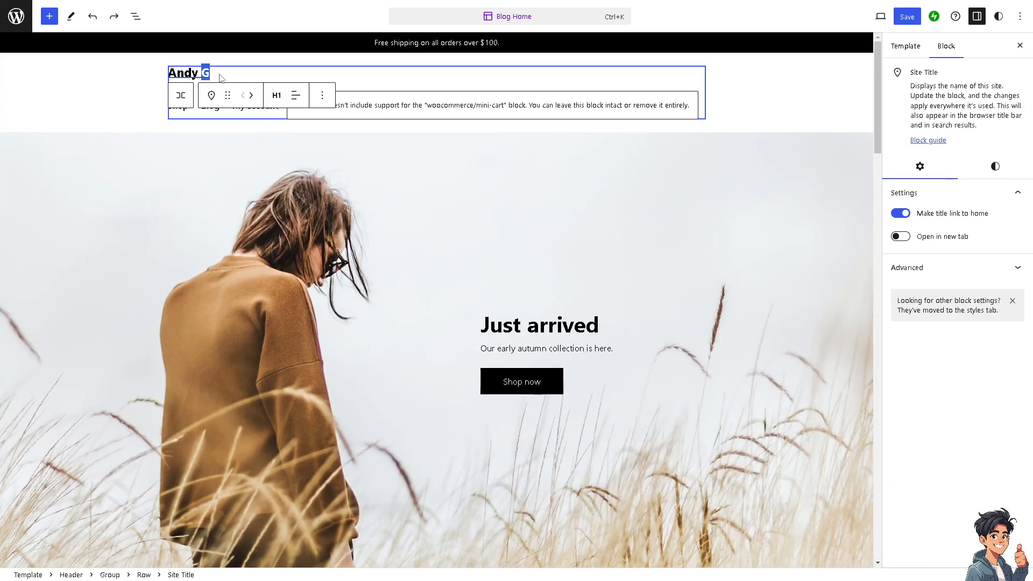
{"action": "left_click", "coordinate": [199, 74]}
{"action": "left_click", "coordinate": [209, 74]}
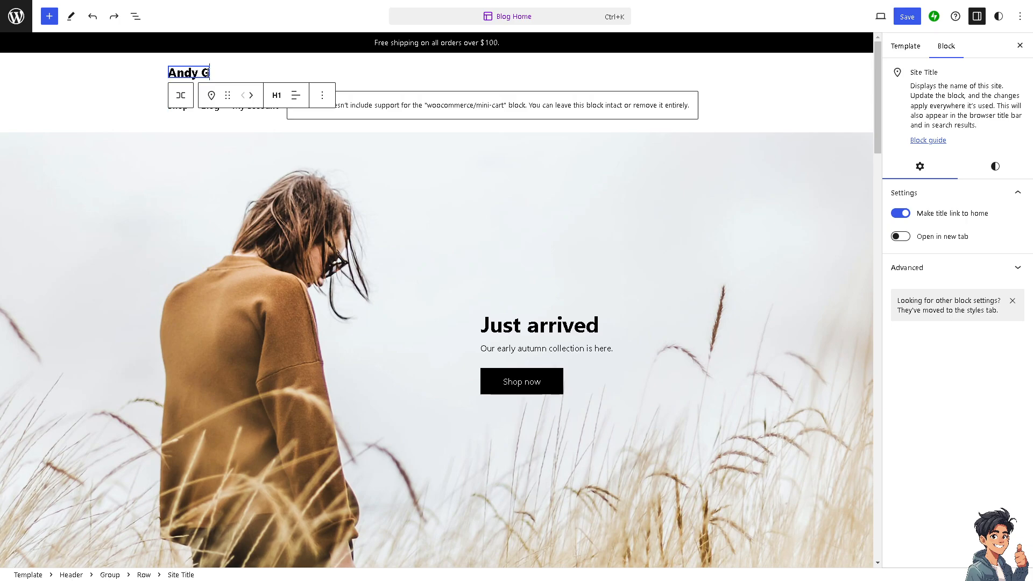
{"action": "type", "text": "uide"}
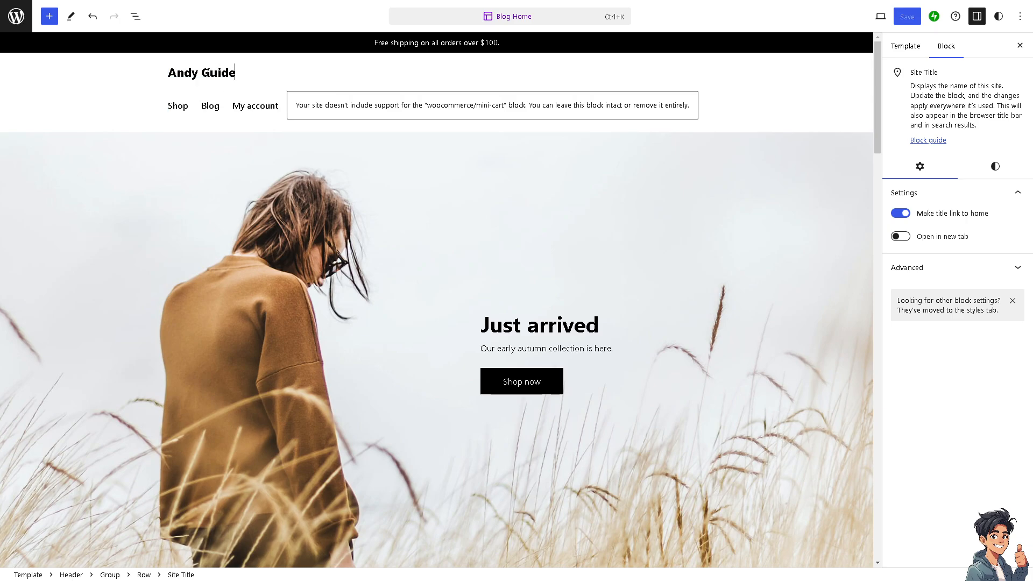
- Transform the "Just arrived" cover block into a Media & Text block
{"action": "left_click", "coordinate": [221, 180]}
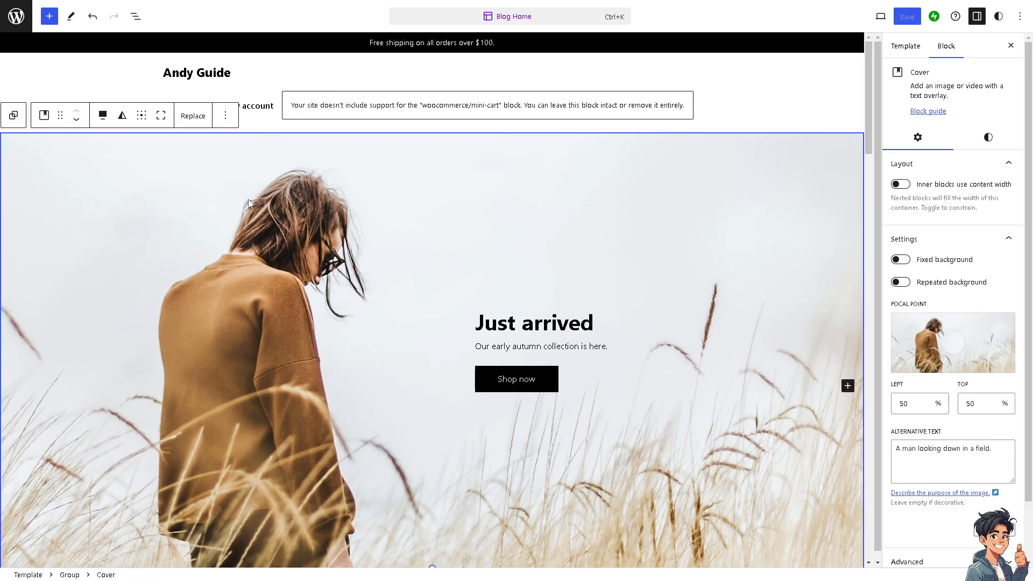
{"action": "left_click", "coordinate": [49, 120]}
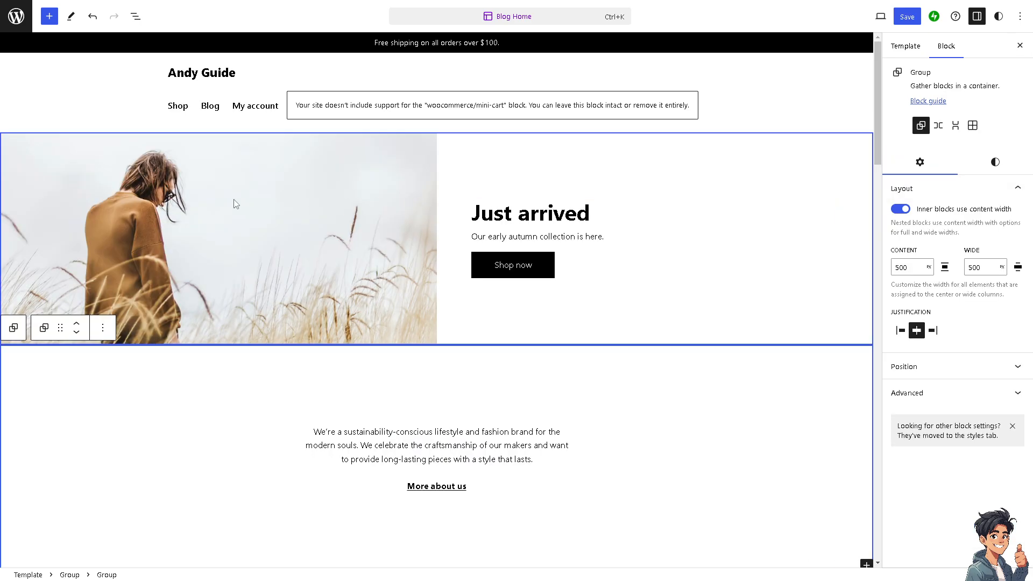
{"action": "left_click", "coordinate": [232, 201]}
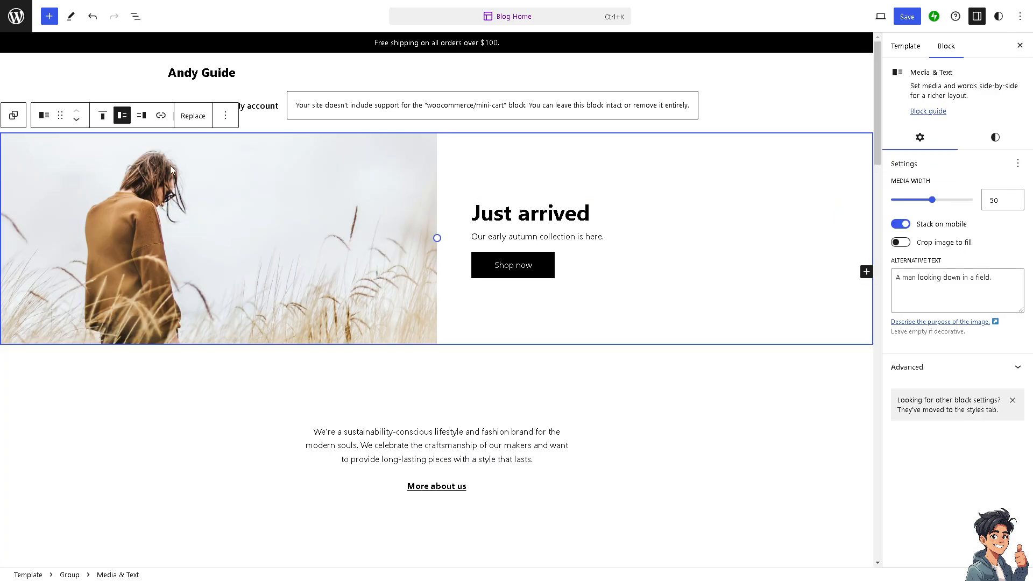
- Replace the Media & Text block's image with how-to-create-a-blog-page.png from the media library
{"action": "left_click", "coordinate": [198, 116]}
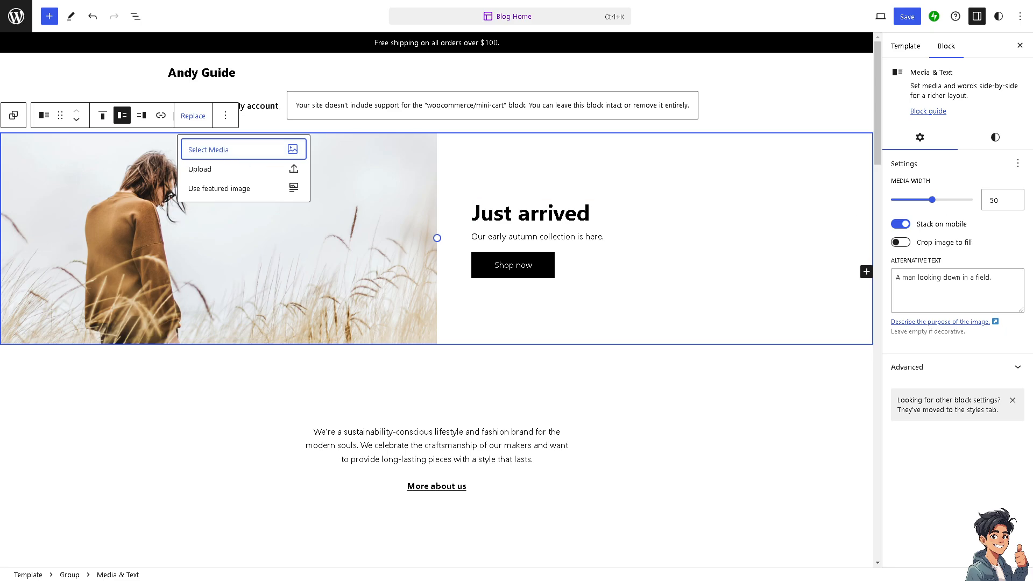
{"action": "left_click", "coordinate": [243, 153]}
{"action": "left_click", "coordinate": [241, 179]}
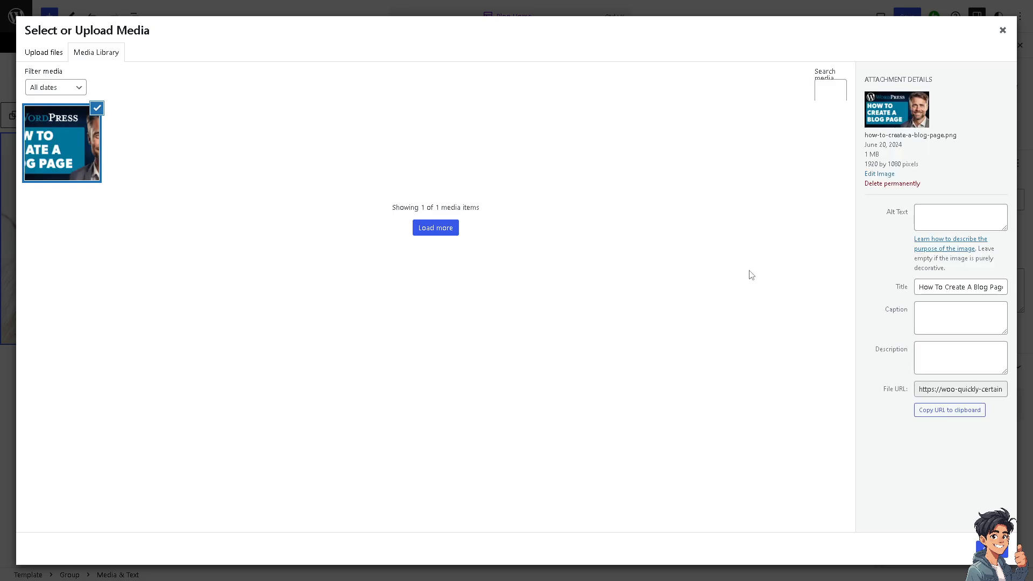
{"action": "left_click", "coordinate": [992, 549]}
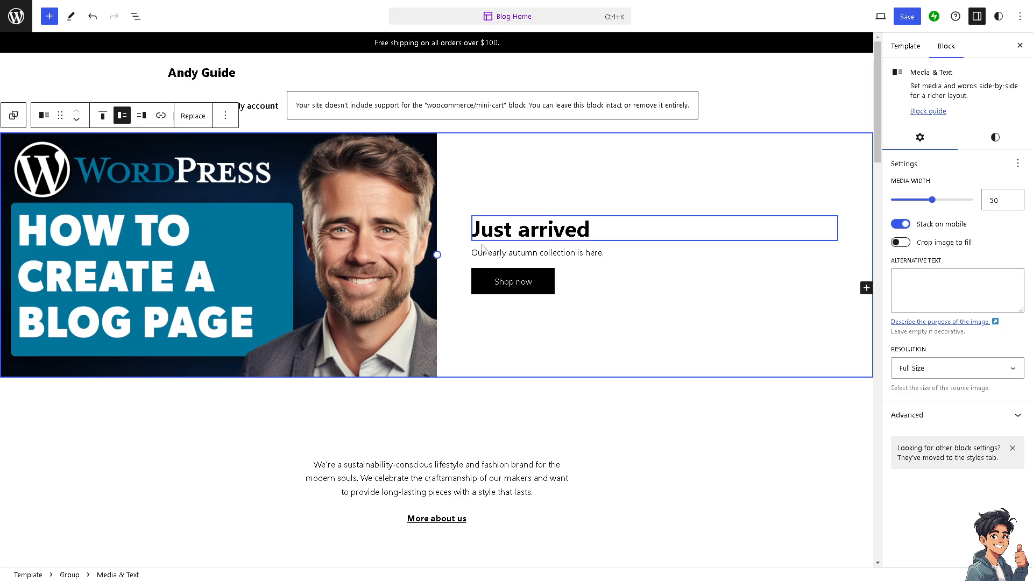
- Replace the "Shop now" button's text with "SEARCH BLOG"
{"action": "right_click", "coordinate": [534, 280]}
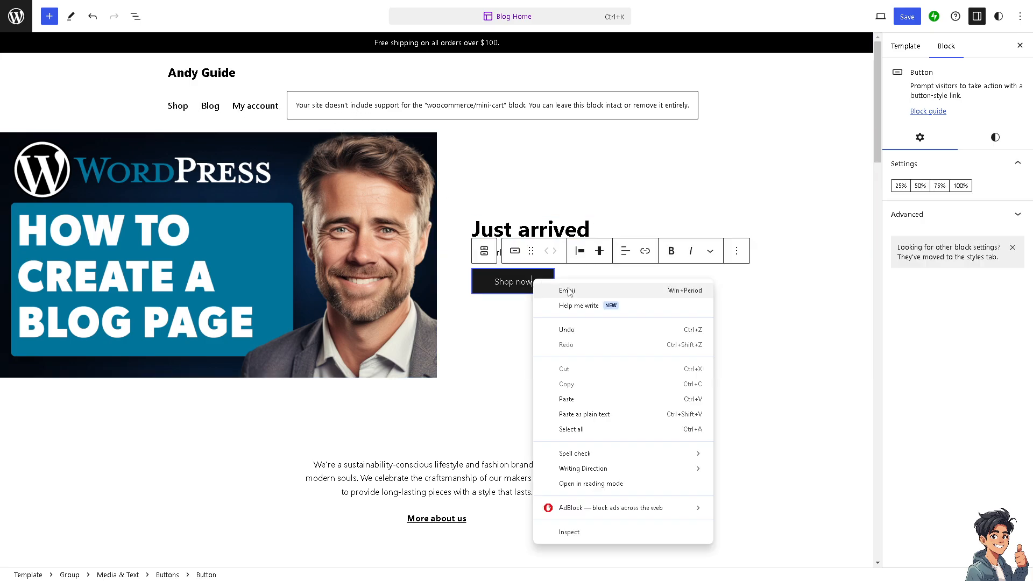
{"action": "left_click", "coordinate": [740, 252]}
{"action": "left_click", "coordinate": [737, 251]}
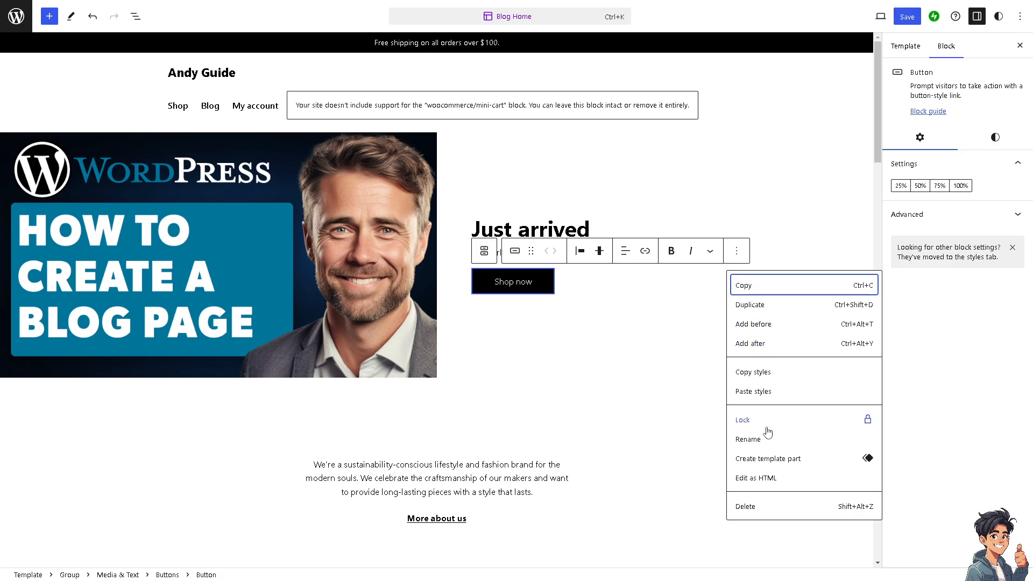
{"action": "left_click", "coordinate": [746, 507]}
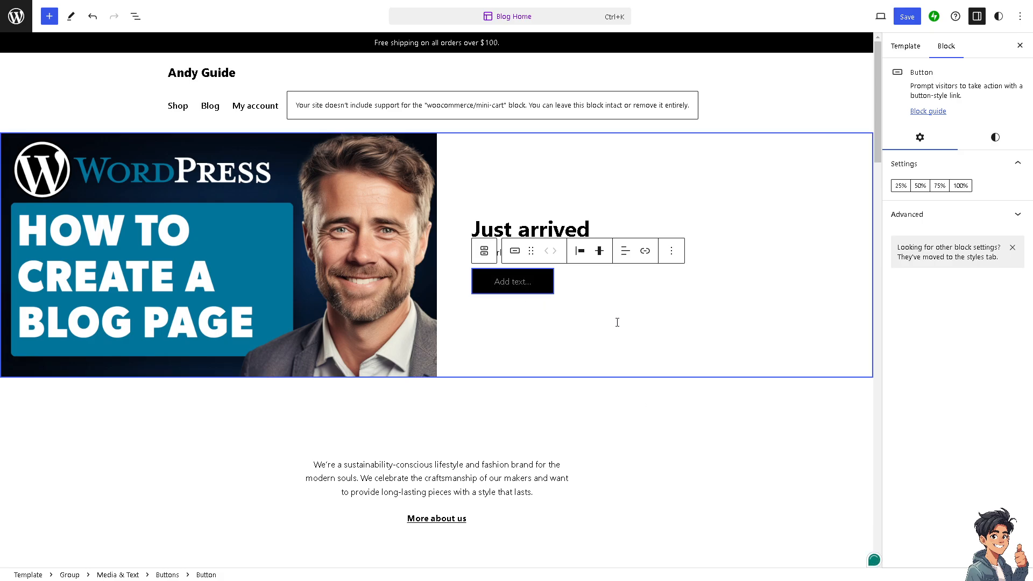
{"action": "left_click", "coordinate": [509, 294]}
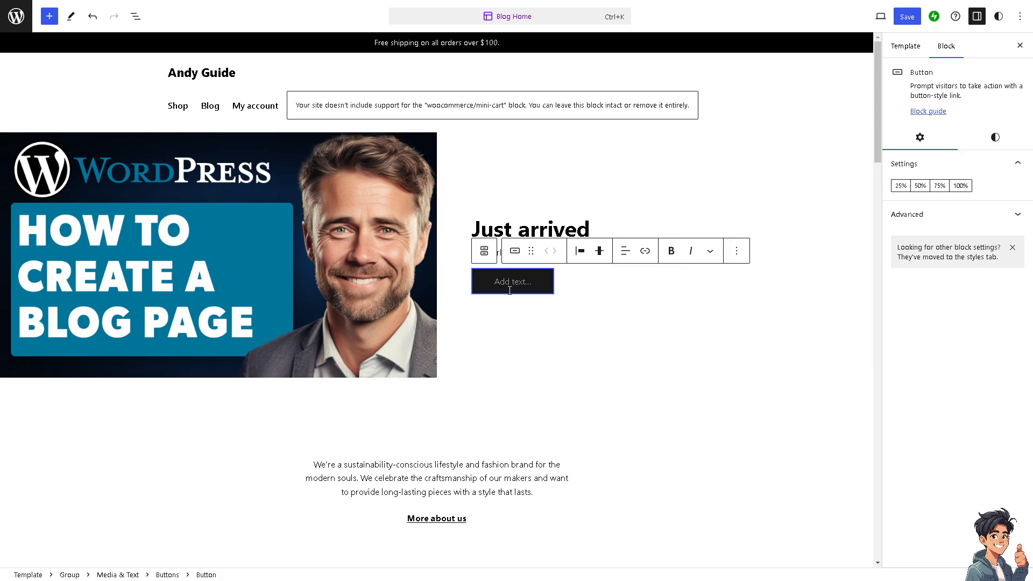
{"action": "type", "text": "S"}
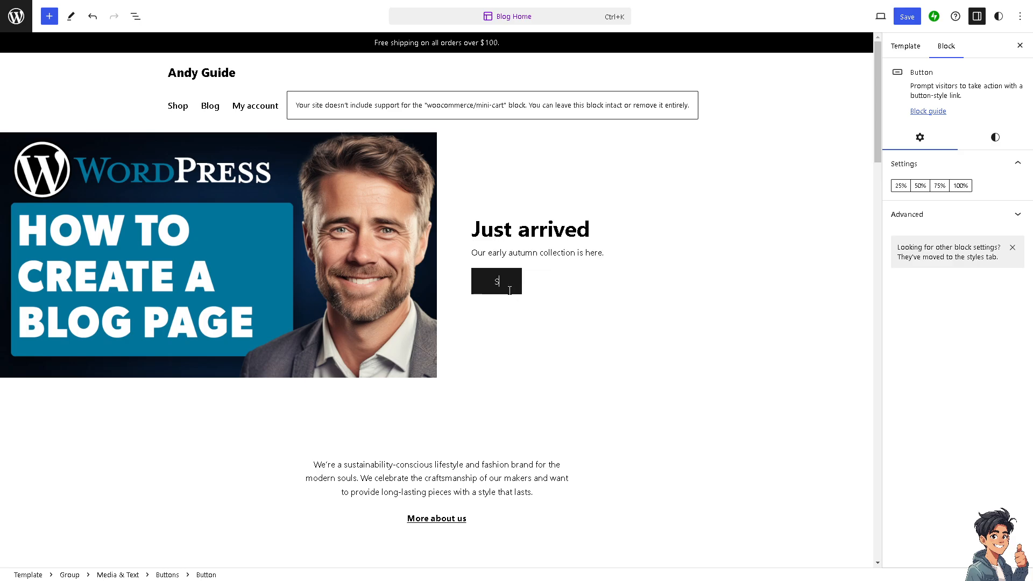
{"action": "type", "text": "EARCH BLOG"}
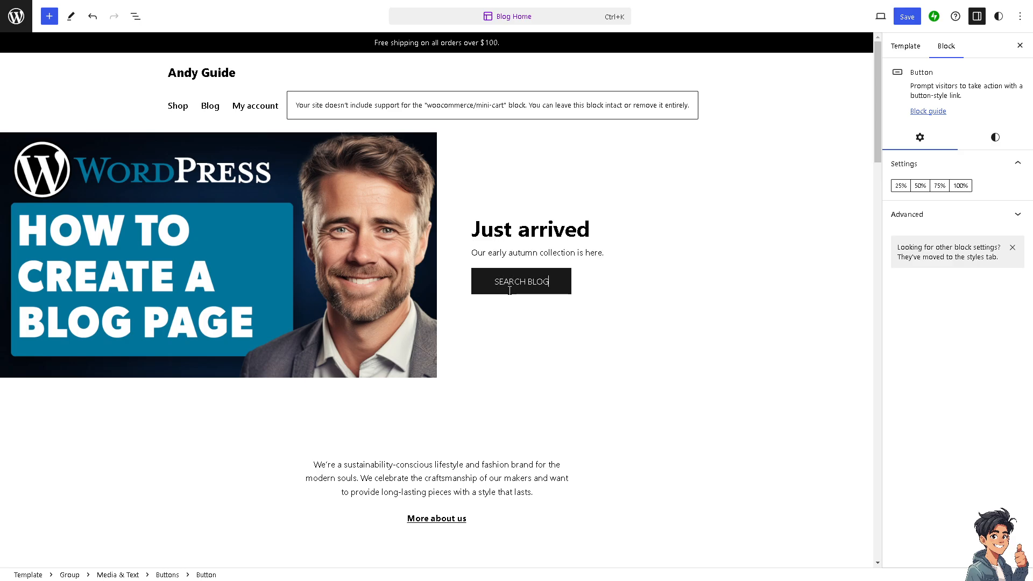
- Replace the "Just arrived" heading with the copied title beginning "How To Make A Blog With"
{"action": "left_click", "coordinate": [511, 227]}
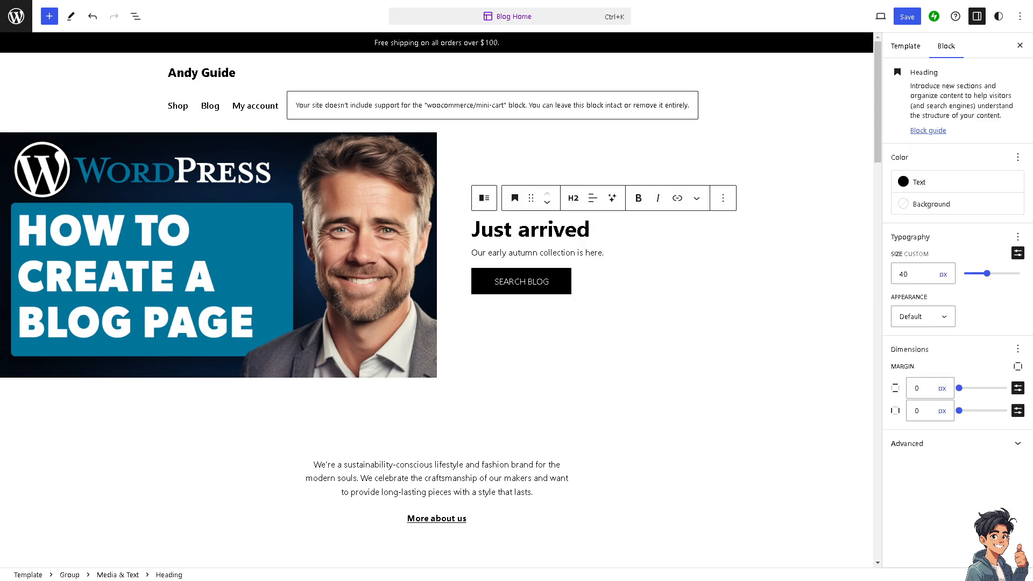
{"action": "triple_click", "coordinate": [583, 232]}
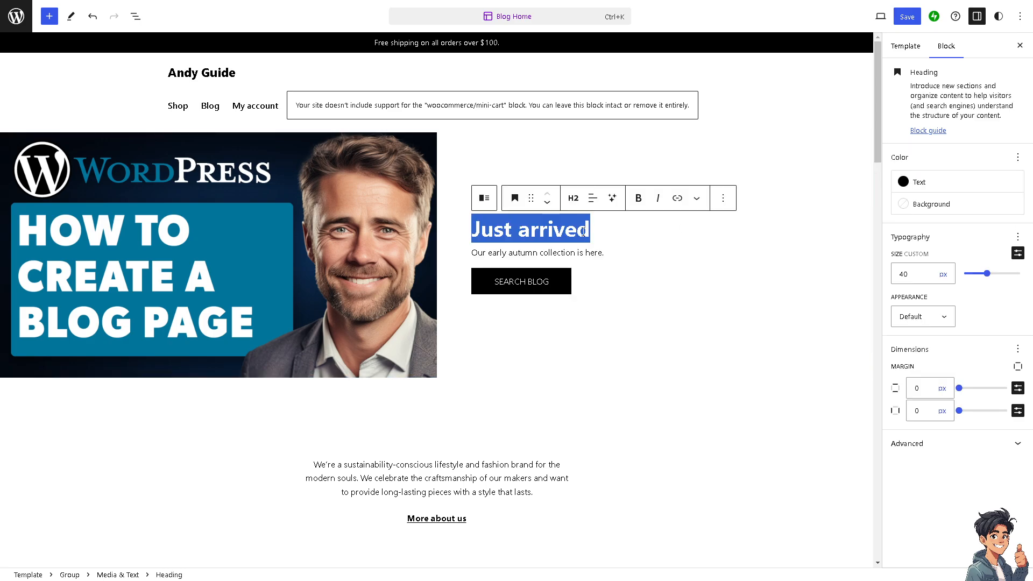
{"action": "type", "text": "How To Make A Blog With WordPress"}
- Delete the "Our early autumn collection is here." text beneath the heading and save the Blog Home template
{"action": "left_click_drag", "start_coordinate": [609, 267], "coordinate": [463, 264]}
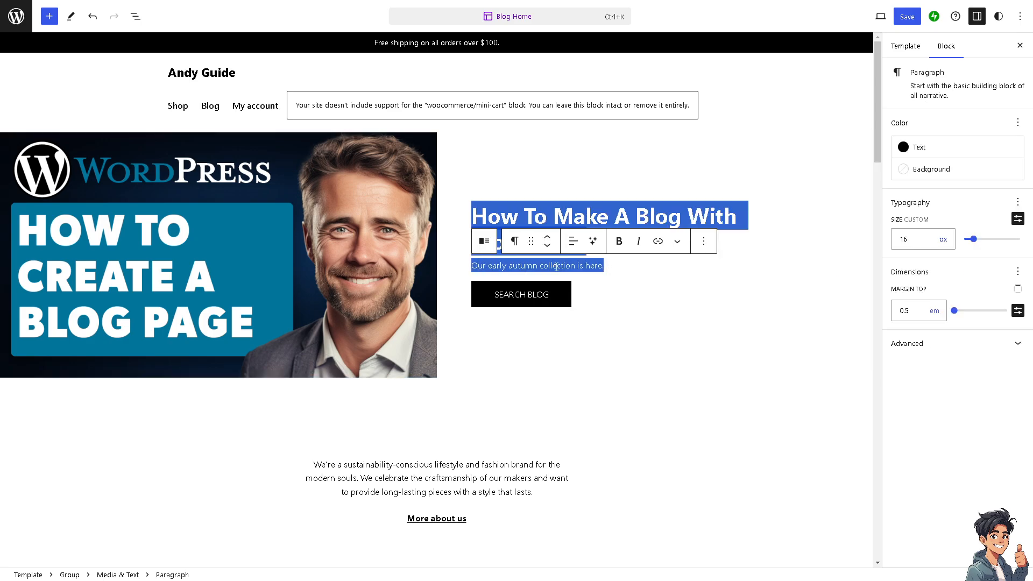
{"action": "left_click_drag", "start_coordinate": [614, 265], "coordinate": [472, 266]}
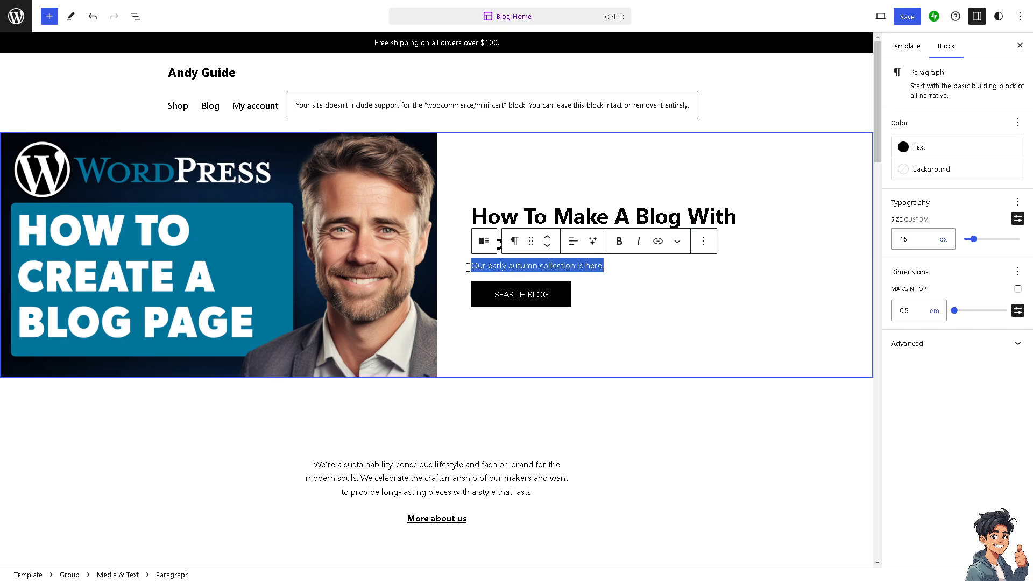
{"action": "key", "text": "BackSpace"}
{"action": "left_click", "coordinate": [561, 404]}
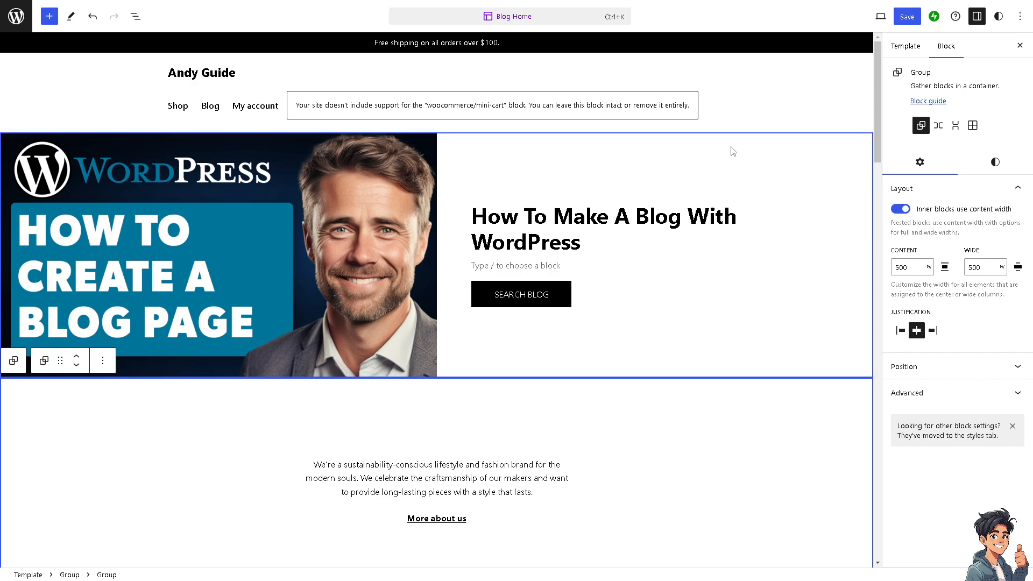
{"action": "left_click", "coordinate": [909, 18]}
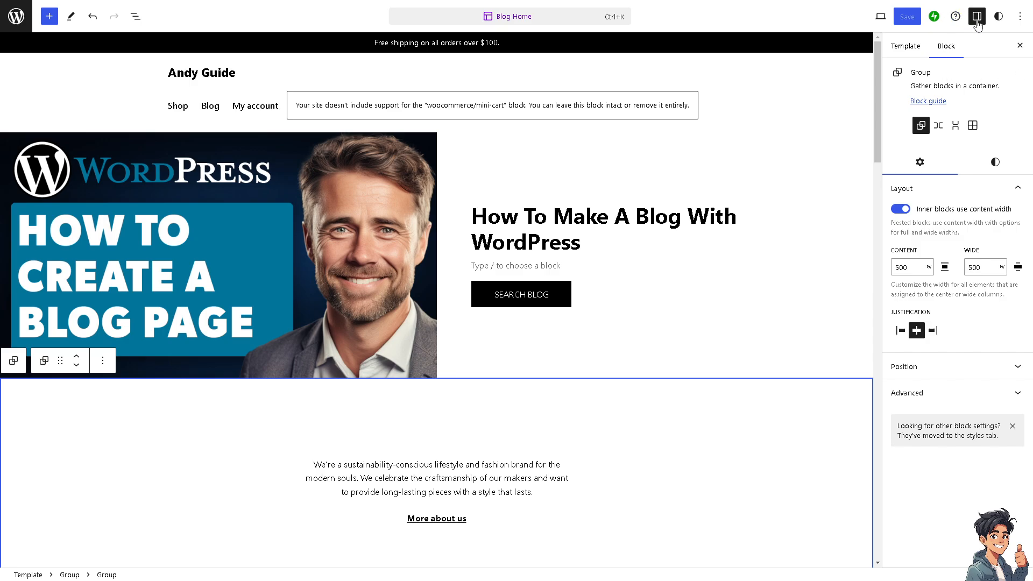
{"action": "left_click", "coordinate": [924, 52]}
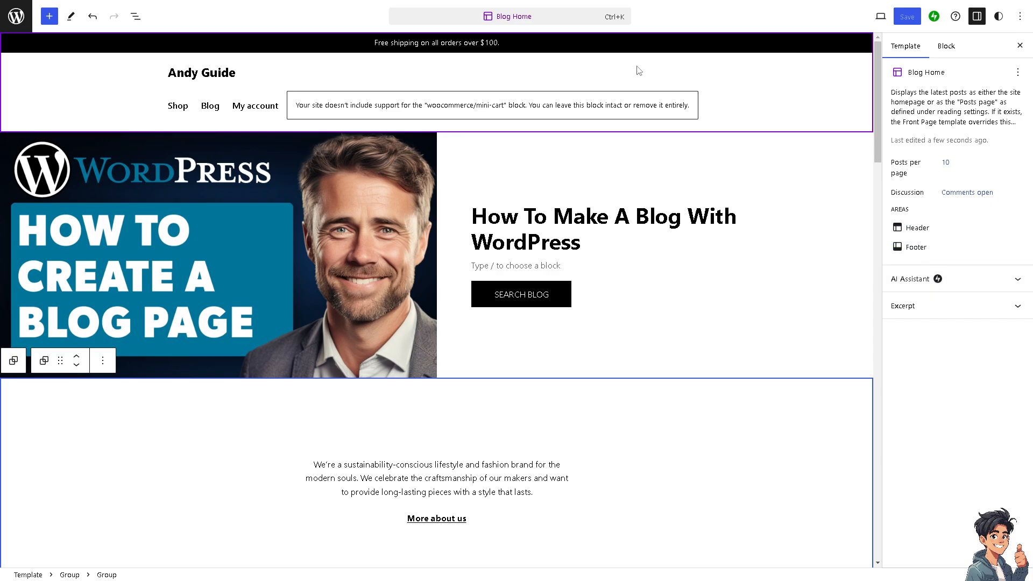
{"action": "left_click", "coordinate": [508, 17]}
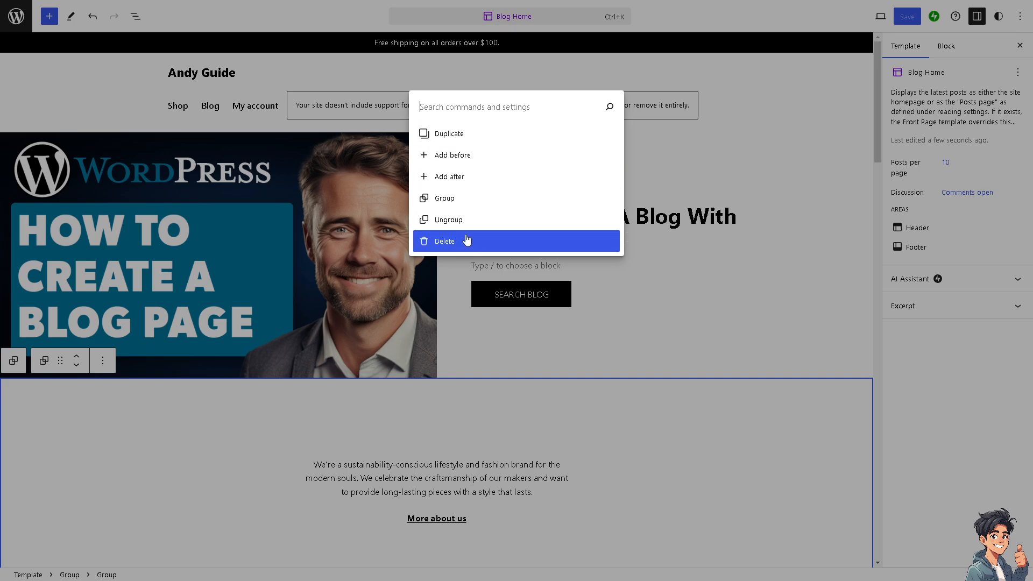
{"action": "left_click", "coordinate": [697, 418]}
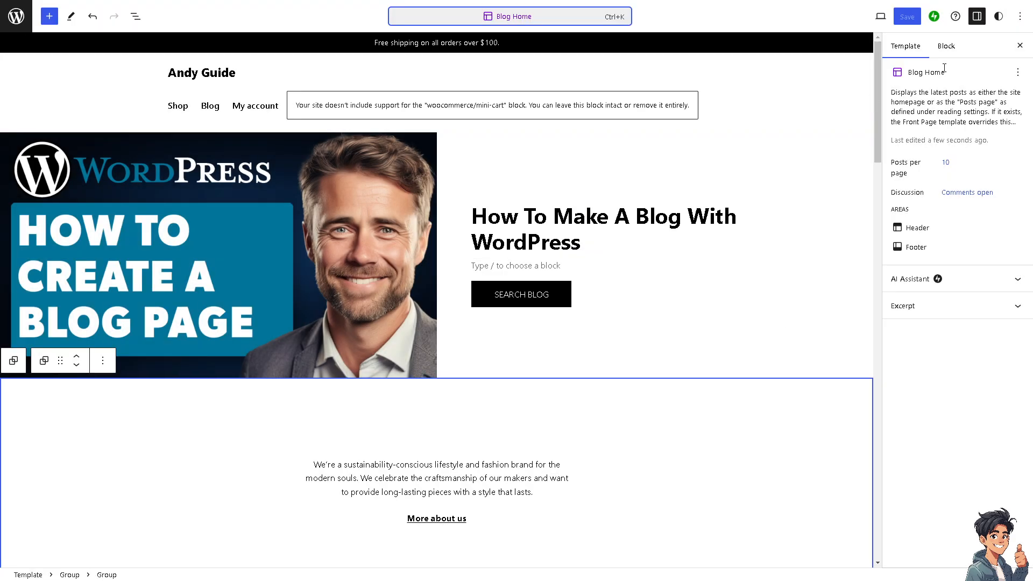
- Examine the selected group block's settings and the template's block list and heading outline
{"action": "left_click", "coordinate": [948, 47]}
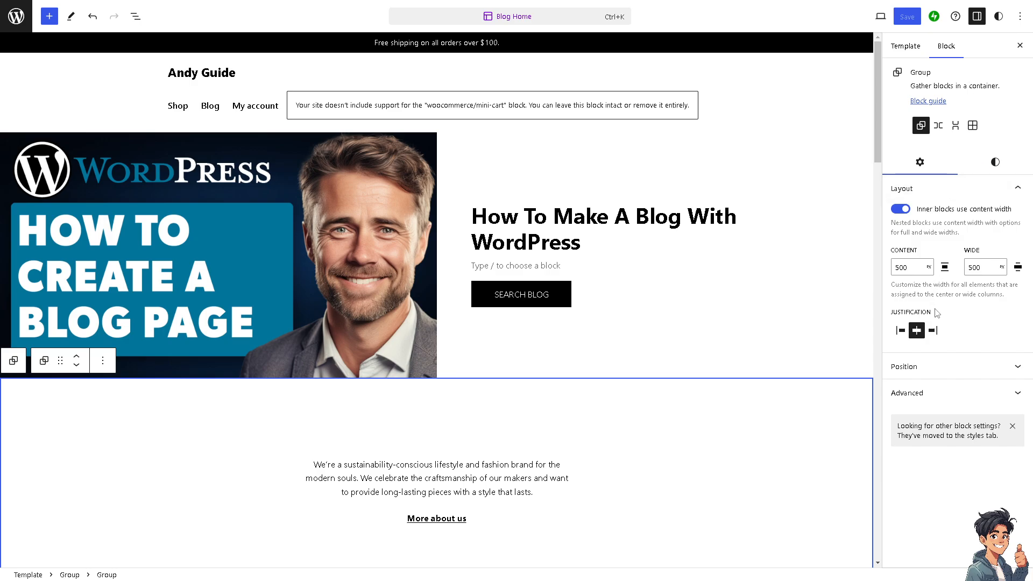
{"action": "left_click", "coordinate": [136, 17]}
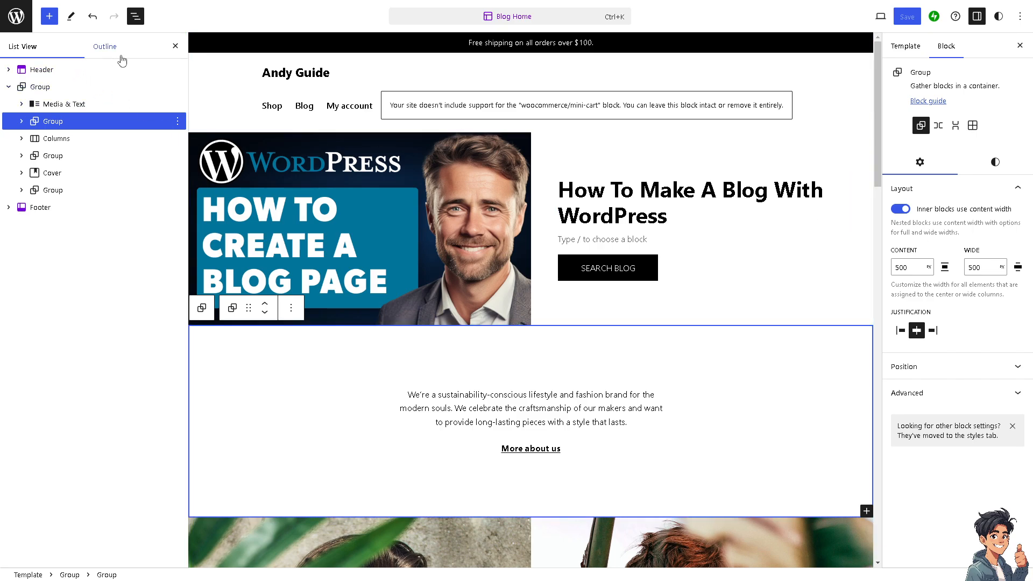
{"action": "left_click", "coordinate": [108, 47]}
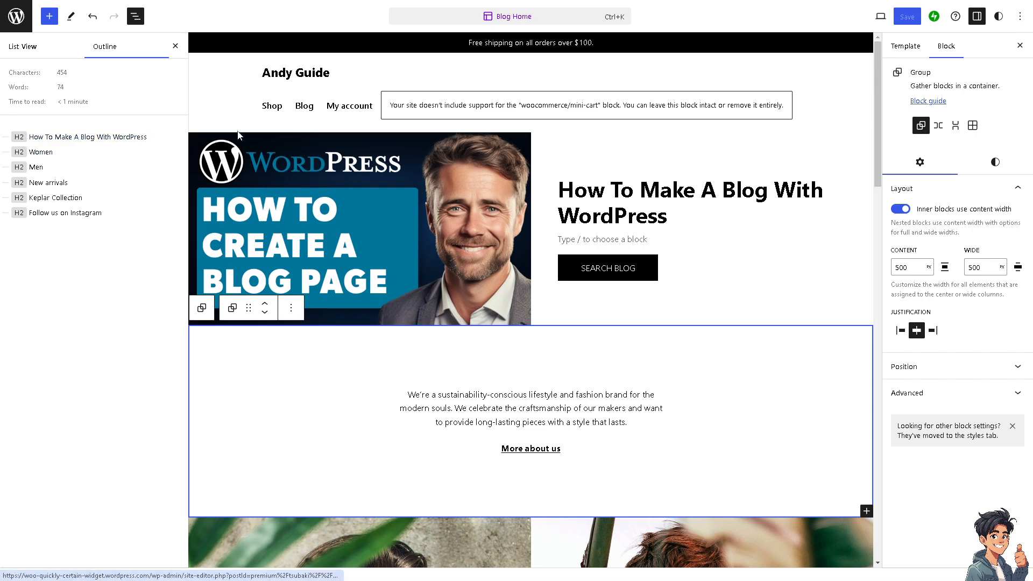
{"action": "left_click", "coordinate": [176, 46]}
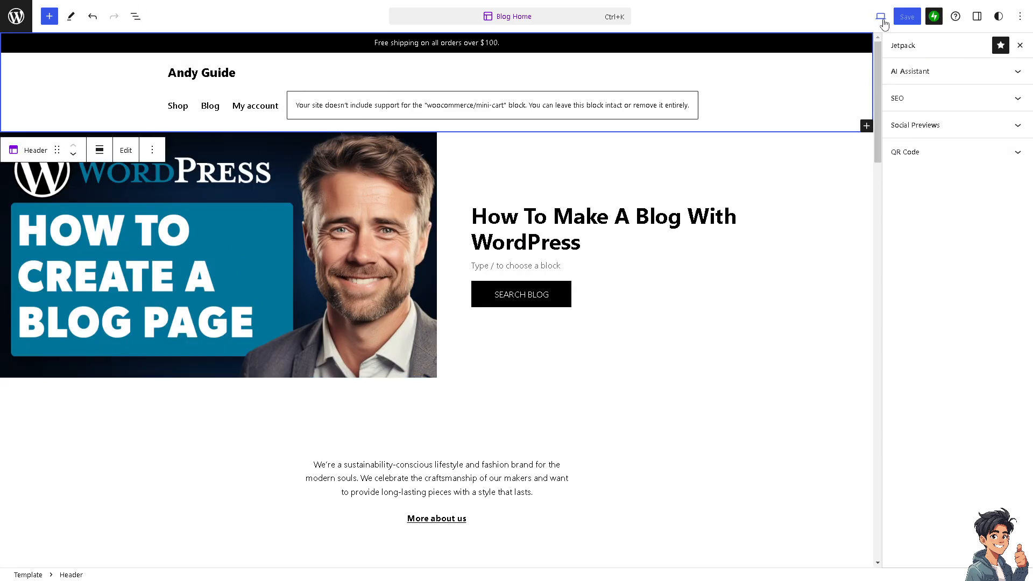
- Preview the Blog Home template in Tablet and Mobile sizes and view the live site
{"action": "left_click", "coordinate": [881, 17]}
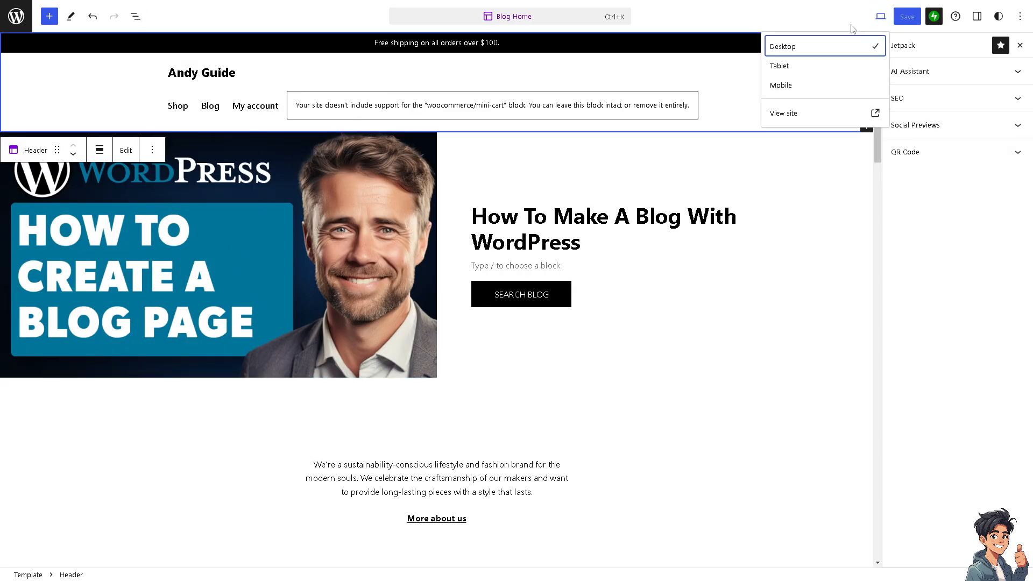
{"action": "left_click", "coordinate": [834, 67]}
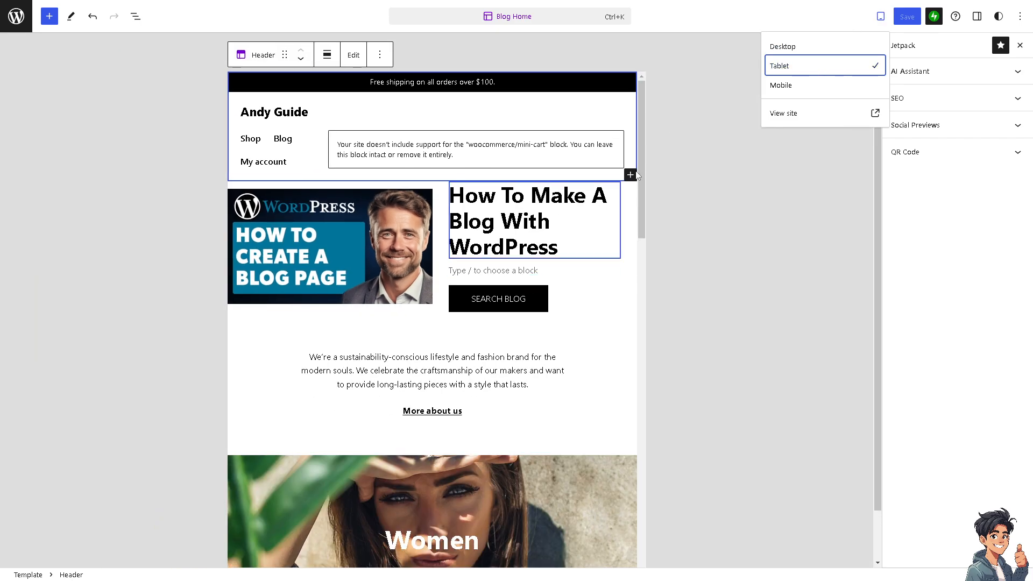
{"action": "left_click", "coordinate": [799, 89]}
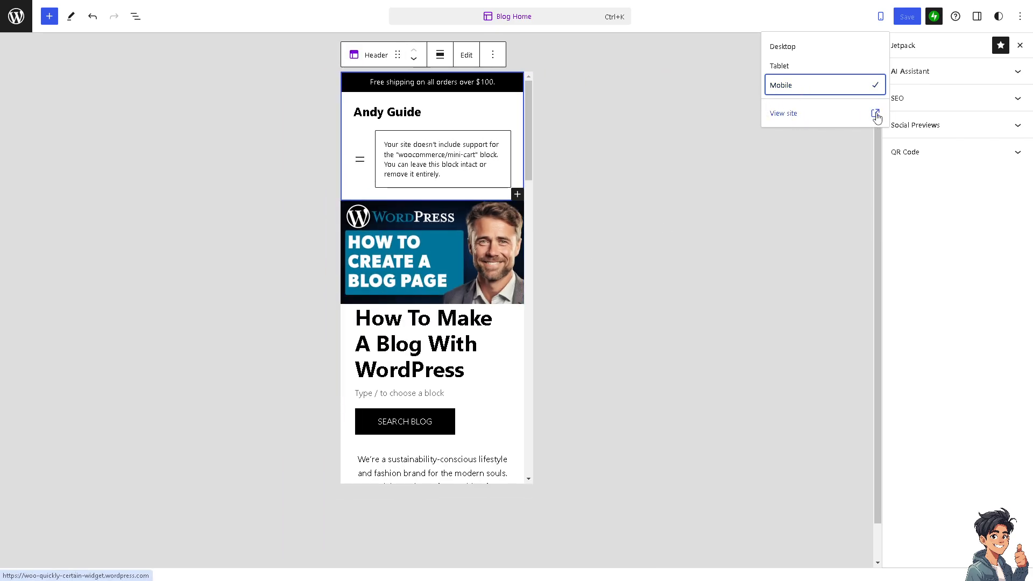
{"action": "left_click", "coordinate": [781, 113]}
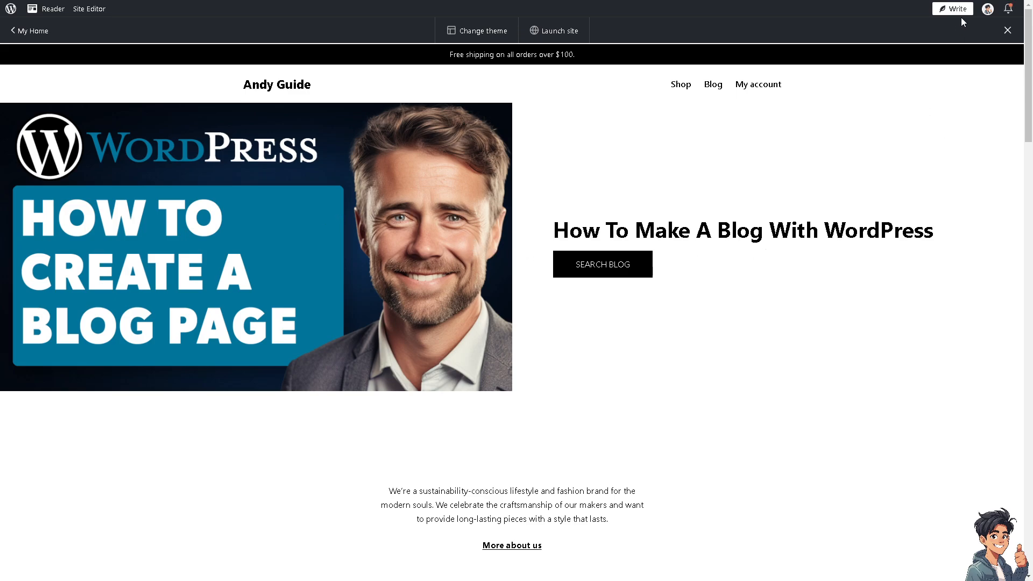
- Return from the live site to the Site Editor and open Jetpack's AI Assistant options
{"action": "left_click", "coordinate": [483, 35]}
{"action": "left_click", "coordinate": [83, 9]}
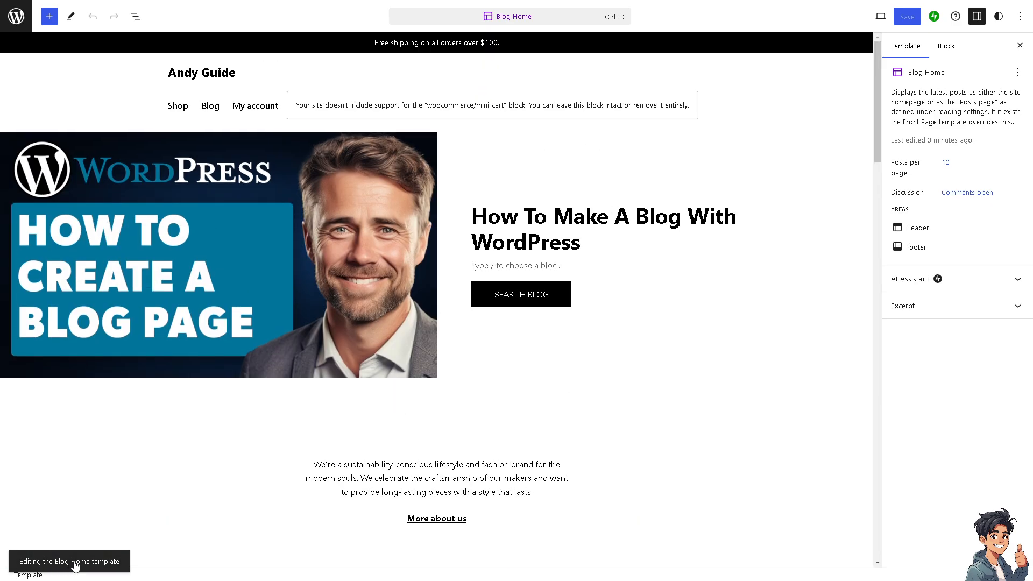
{"action": "left_click", "coordinate": [936, 21]}
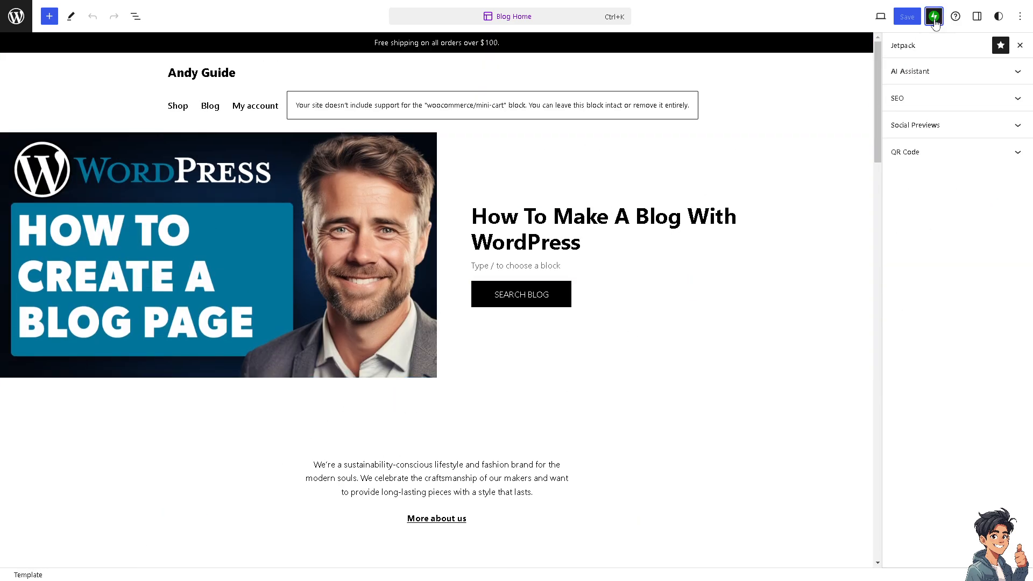
{"action": "left_click", "coordinate": [968, 77]}
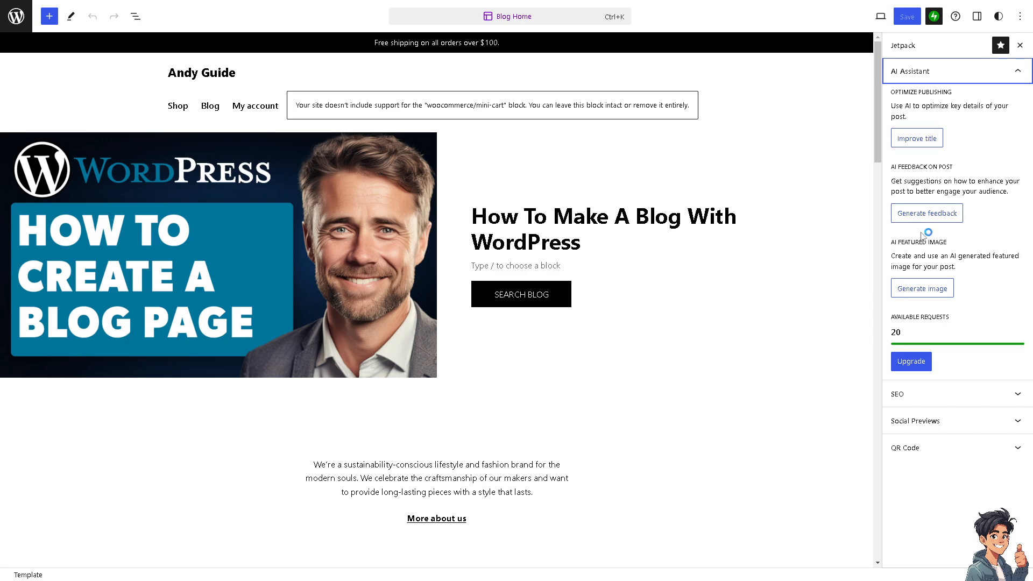
- Generate an AI featured image and optimized title suggestions, dismissing both without applying them
{"action": "left_click", "coordinate": [918, 296]}
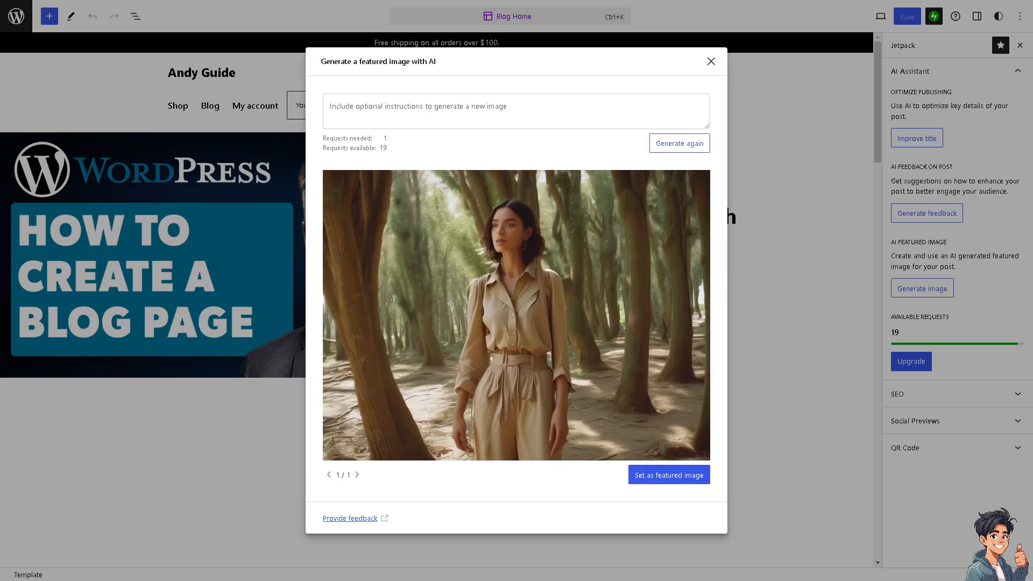
{"action": "left_click", "coordinate": [711, 61]}
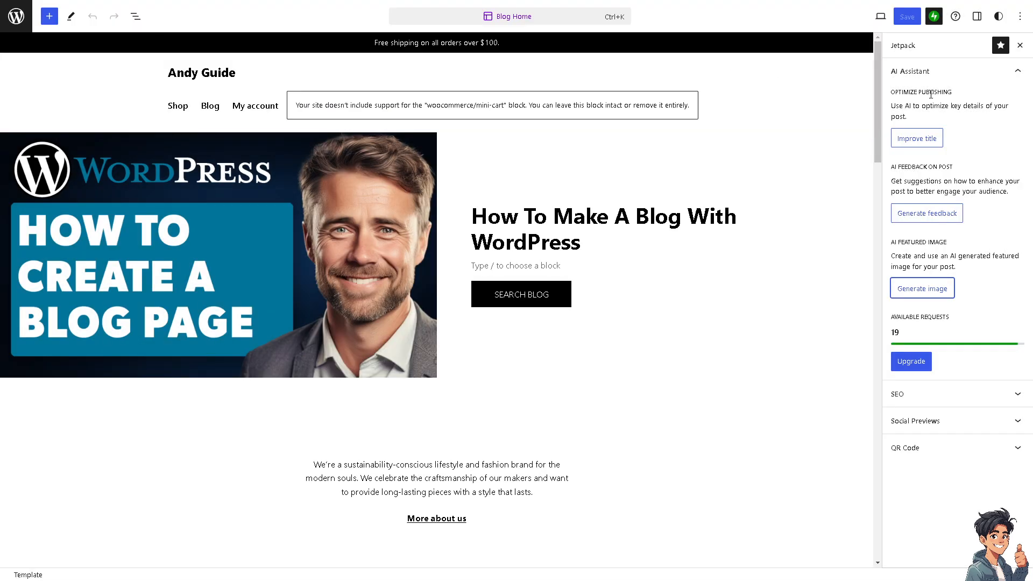
{"action": "left_click", "coordinate": [918, 140]}
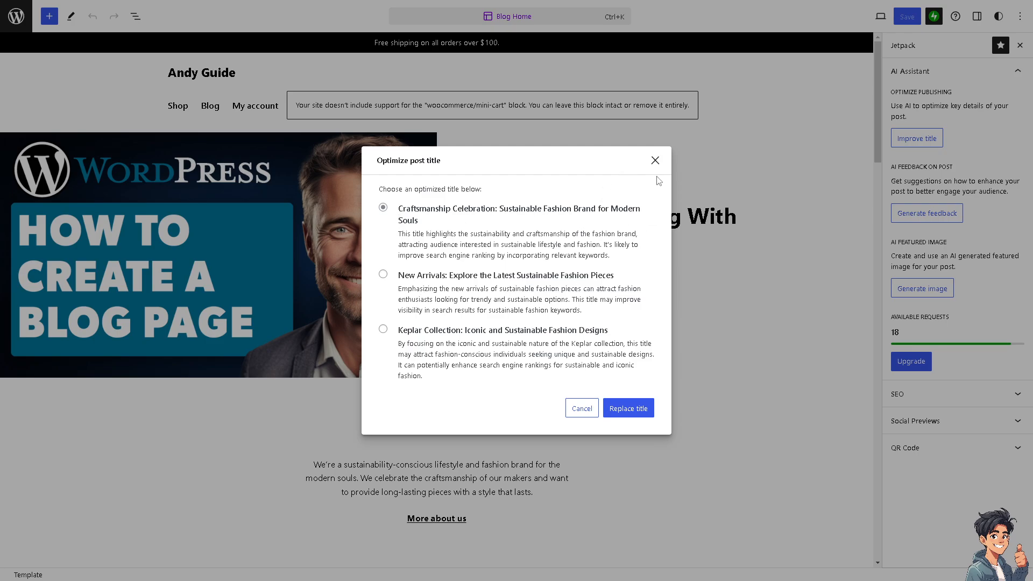
{"action": "left_click", "coordinate": [655, 161]}
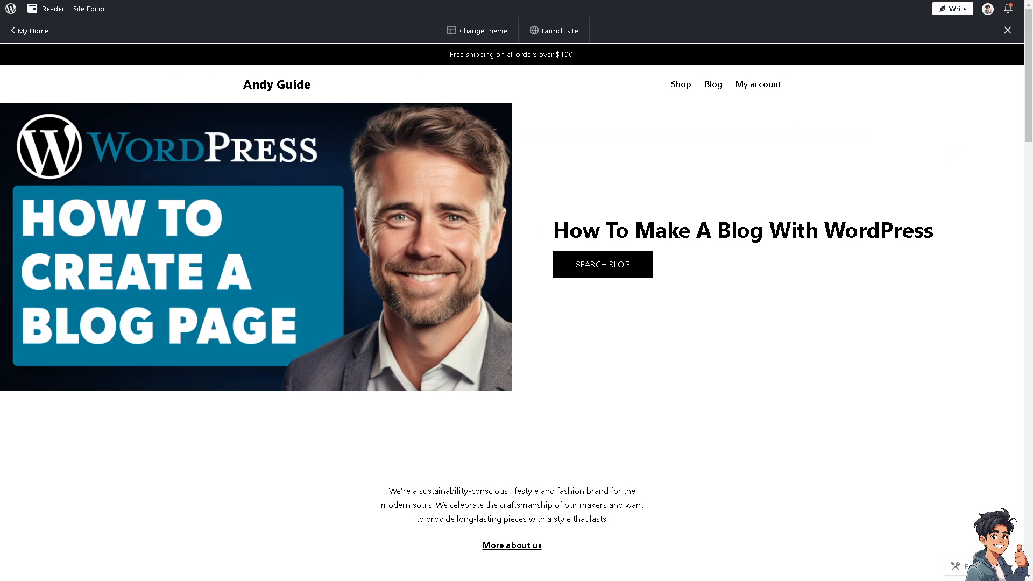
- Start launching the site and look through the suggested domain names
{"action": "left_click", "coordinate": [562, 30]}
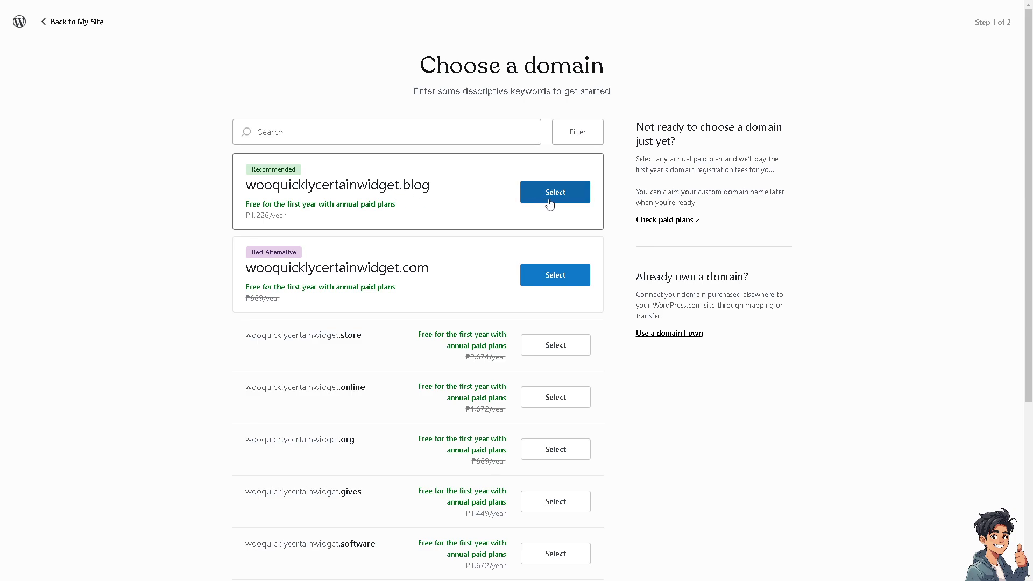
{"action": "scroll", "coordinate": [376, 325], "scroll_direction": "down", "scroll_amount": 5}
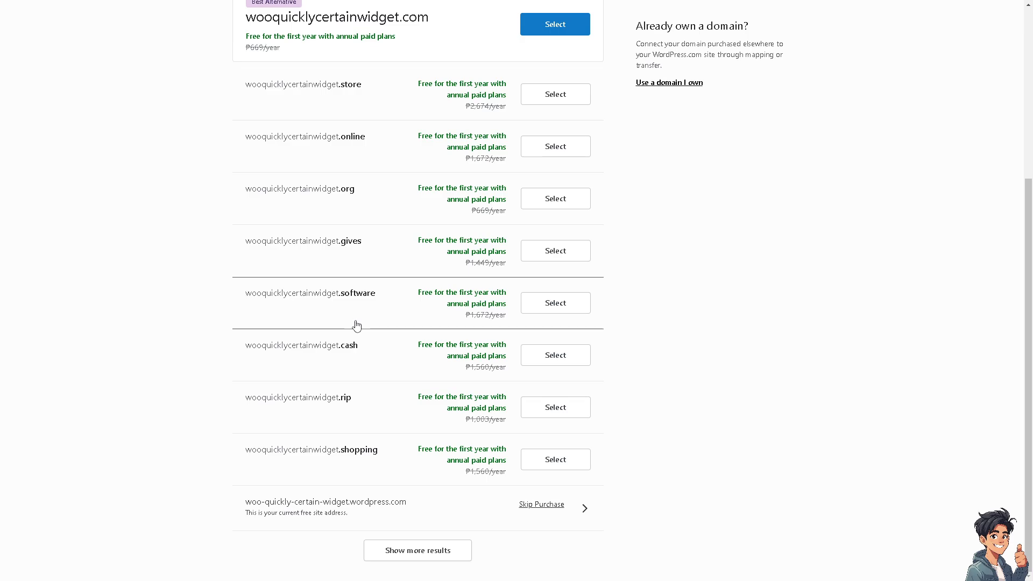
{"action": "scroll", "coordinate": [358, 325], "scroll_direction": "up", "scroll_amount": 5}
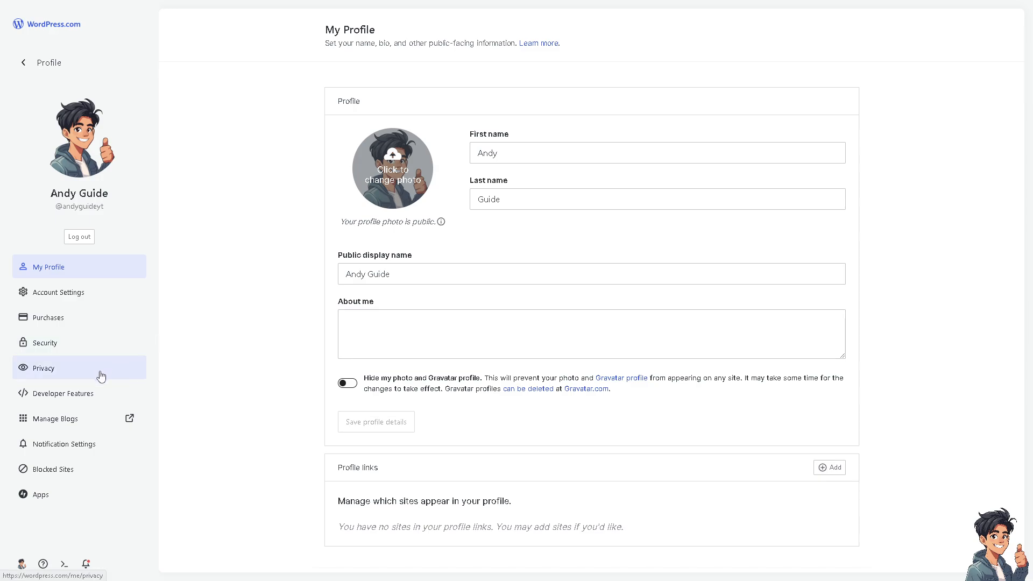
- Open blog management from the profile page and start adding a new site
{"action": "left_click", "coordinate": [104, 422]}
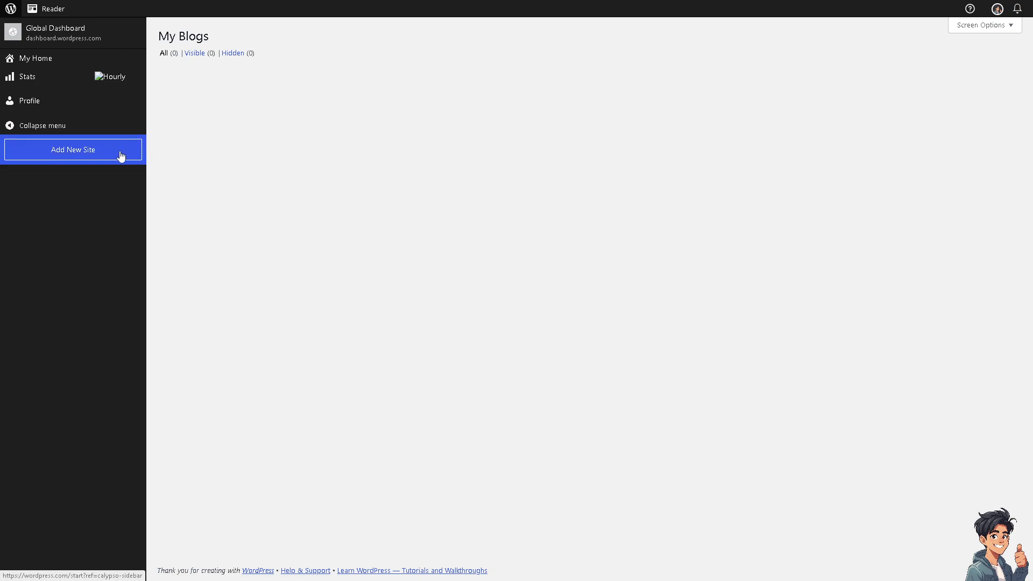
{"action": "left_click", "coordinate": [119, 156]}
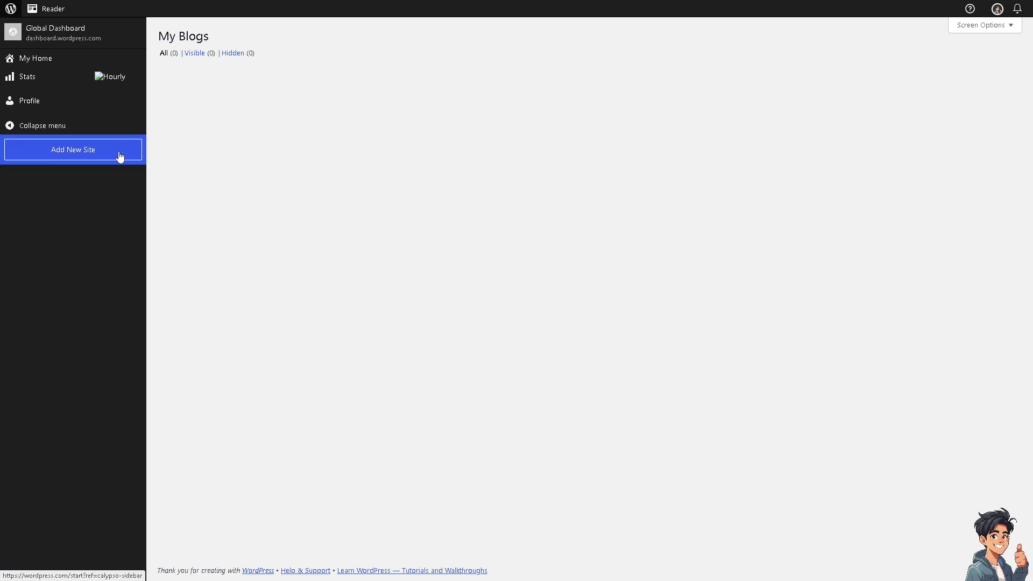